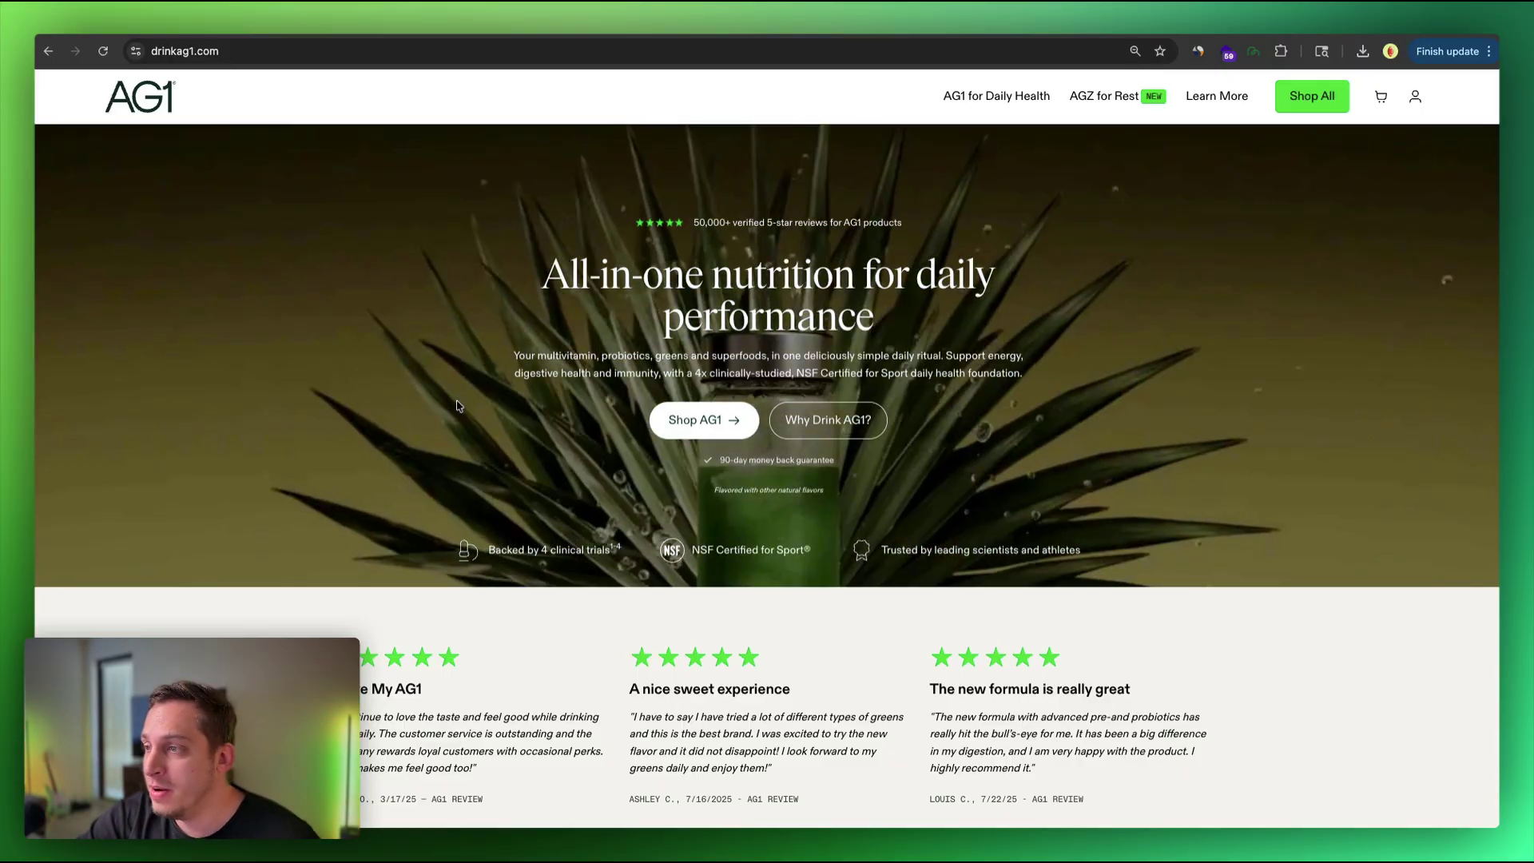
- Capture the AG1 'Get started' pricing section with Web Capture and copy it as a component
scroll(457, 399, down, 15)
scroll(457, 403, down, 4)
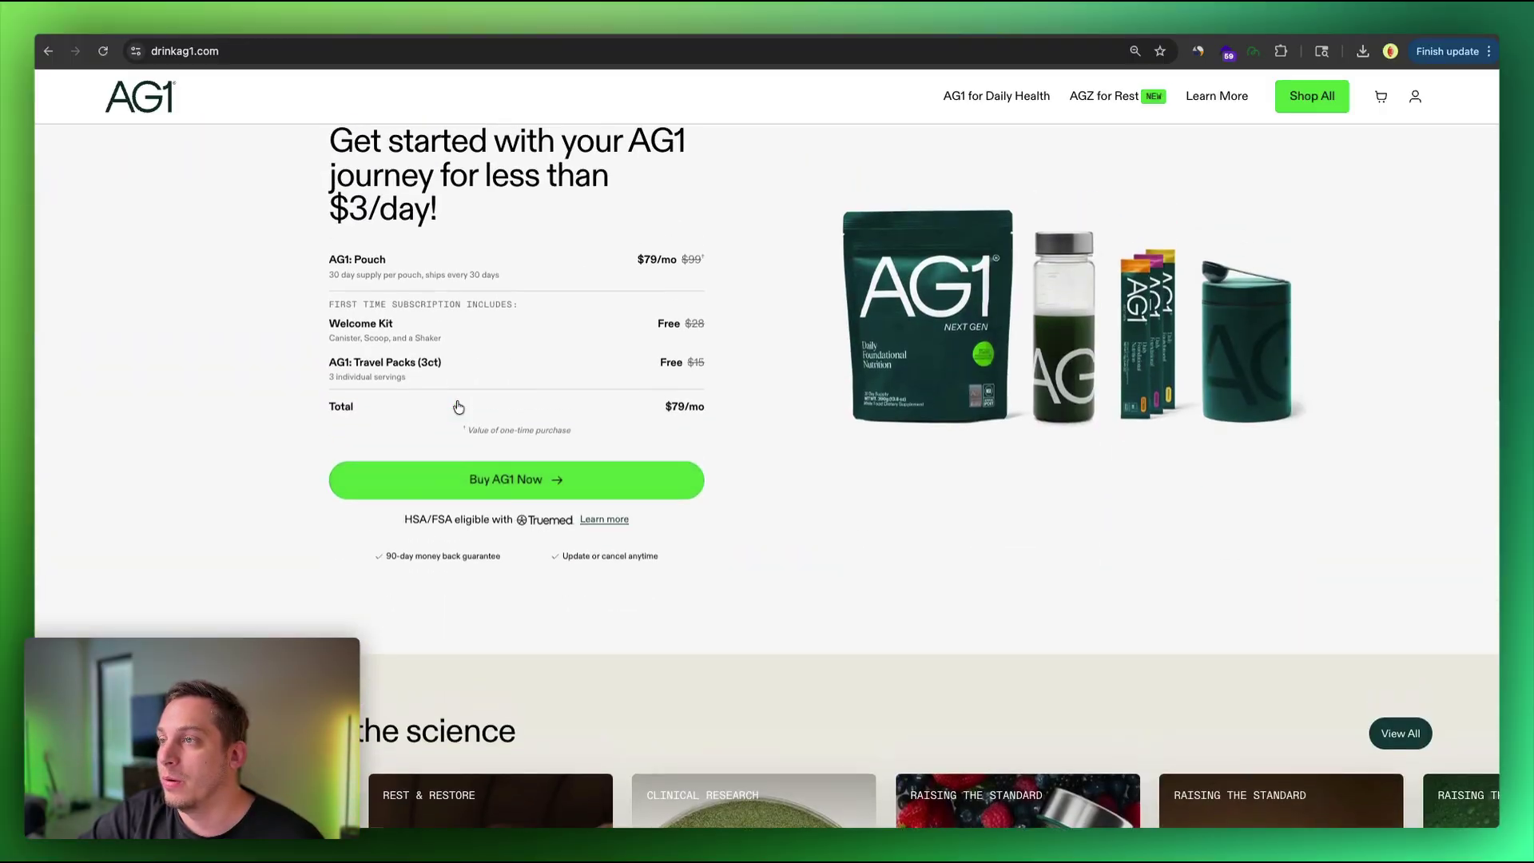
scroll(457, 404, up, 2)
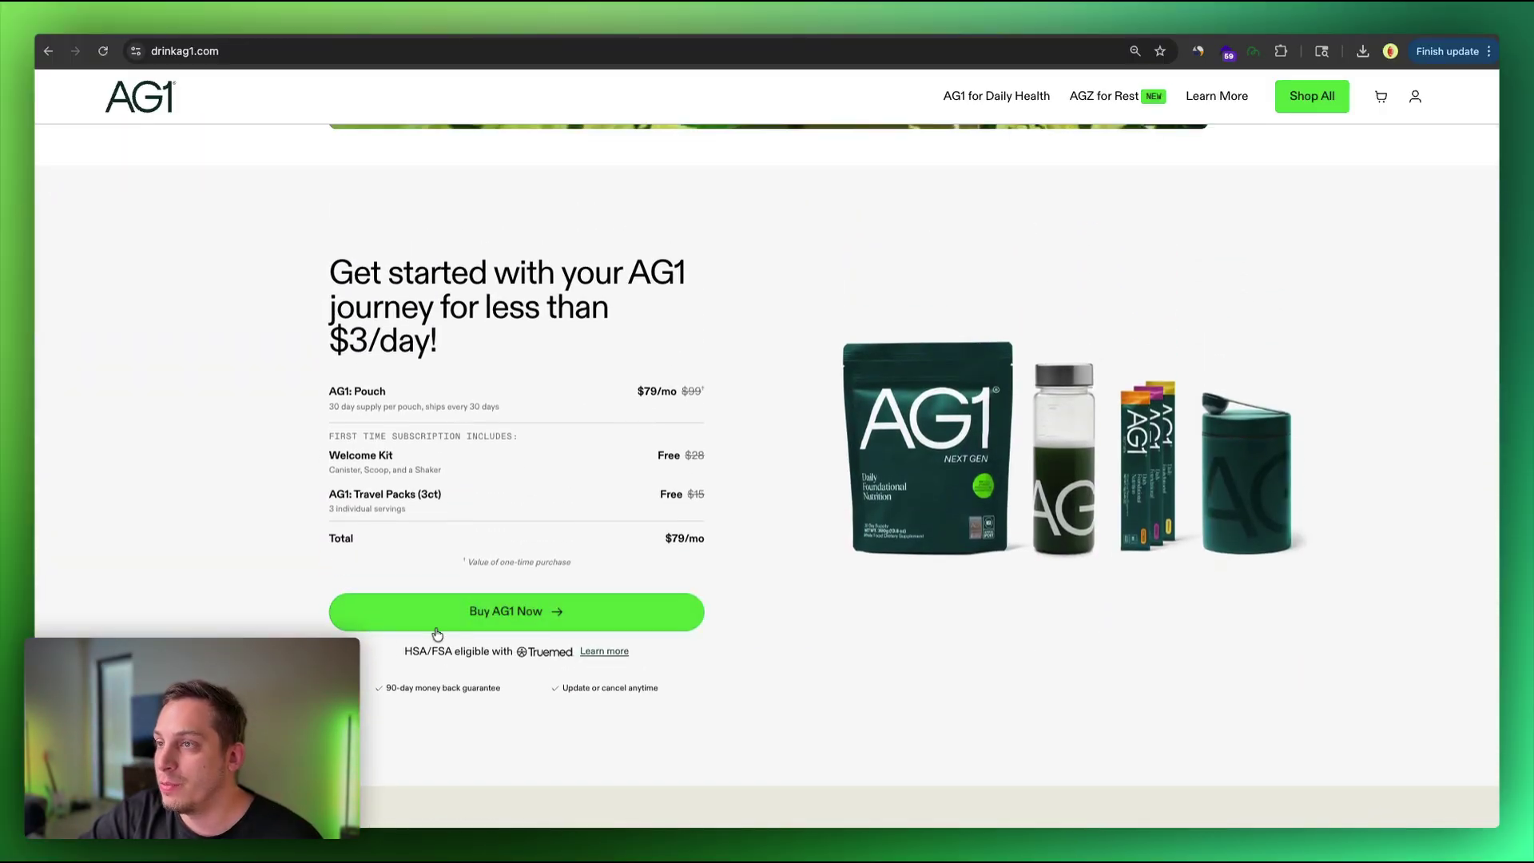
click(1252, 52)
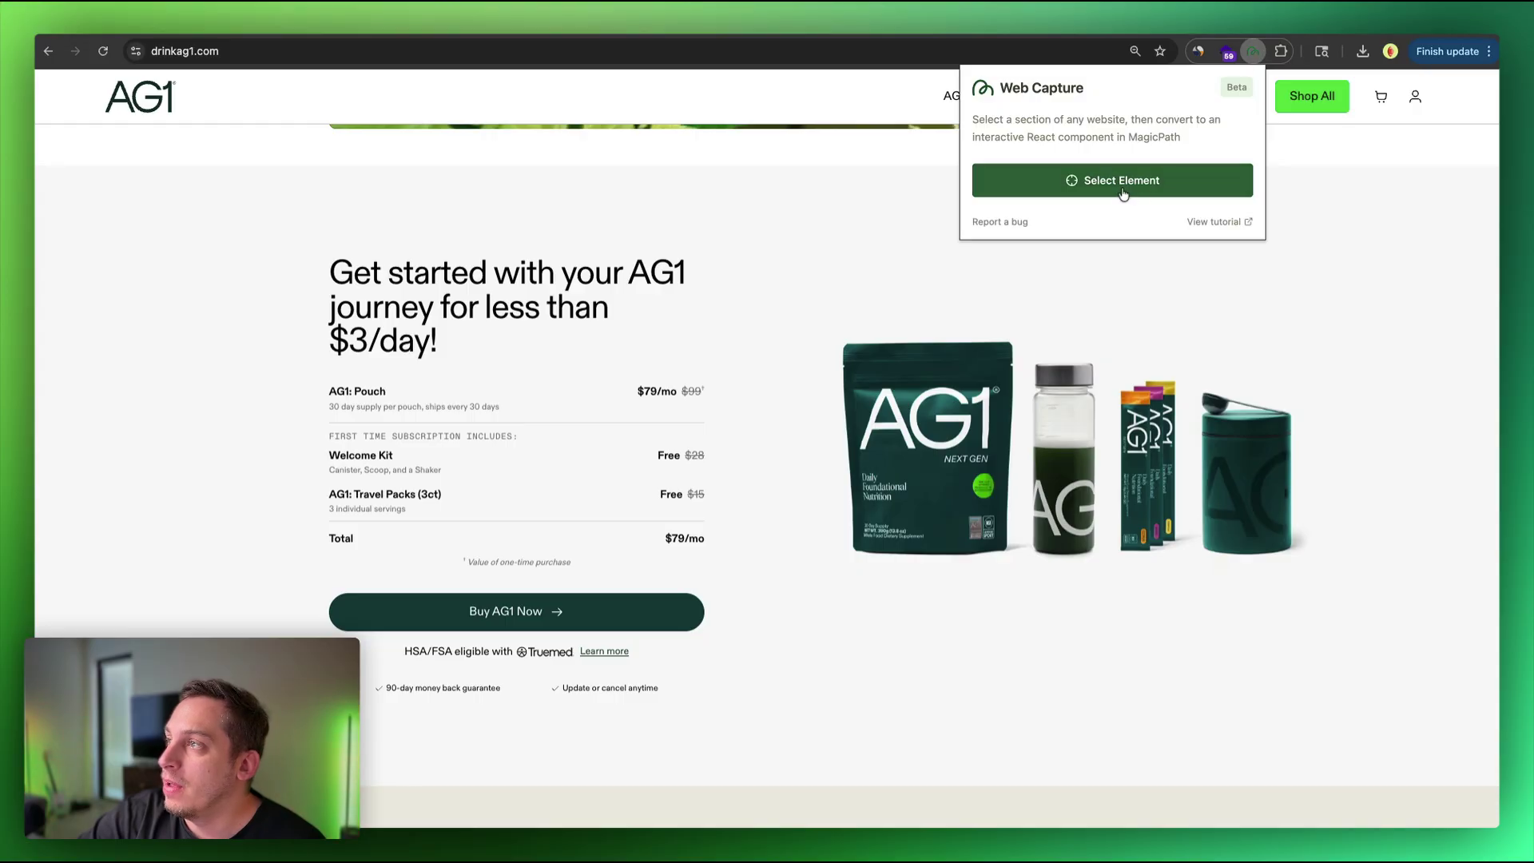
click(1025, 188)
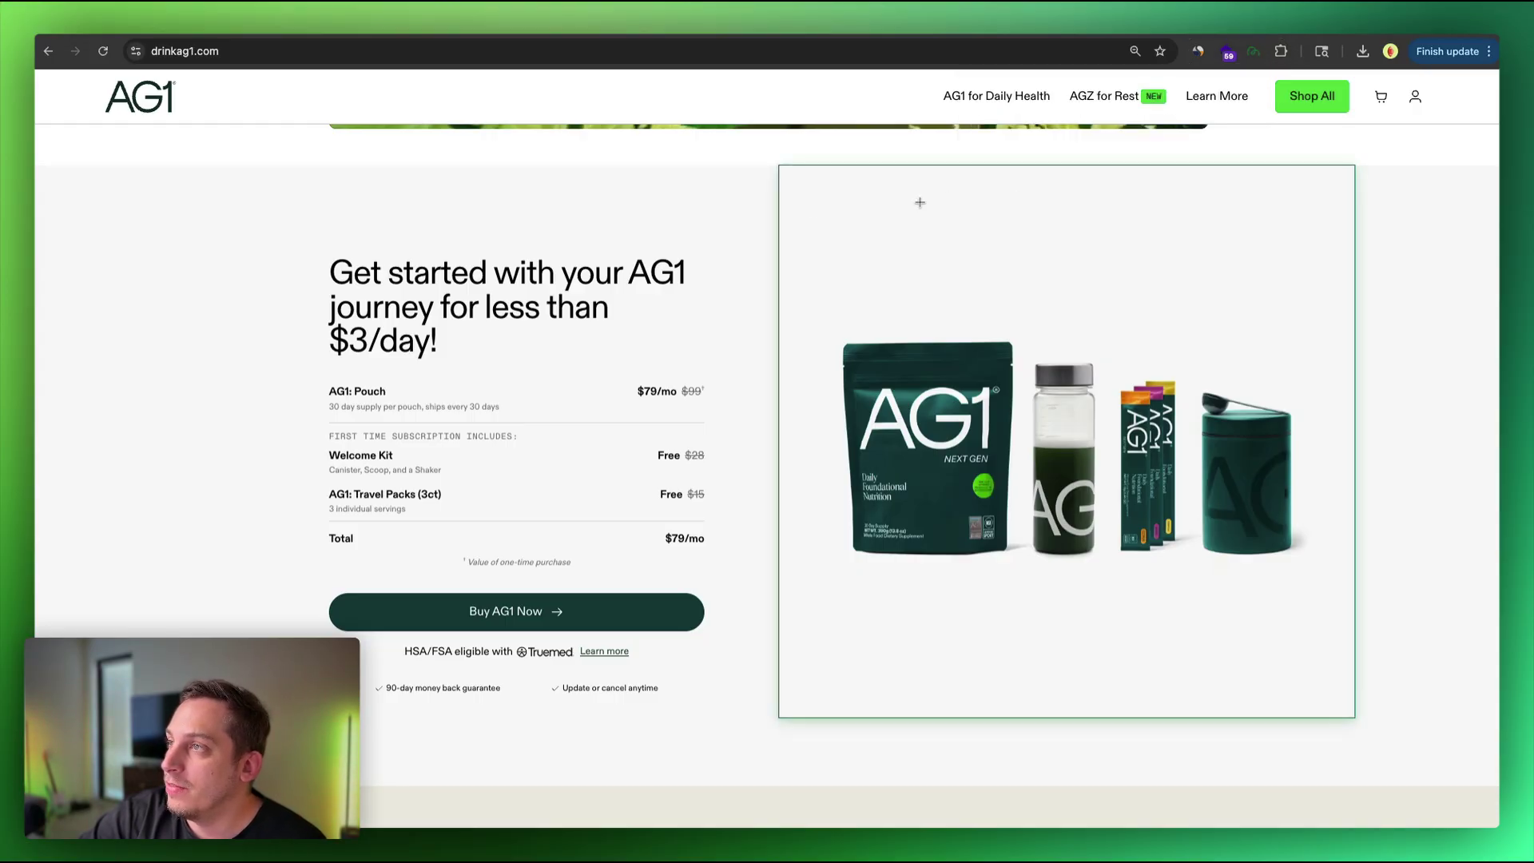
click(277, 220)
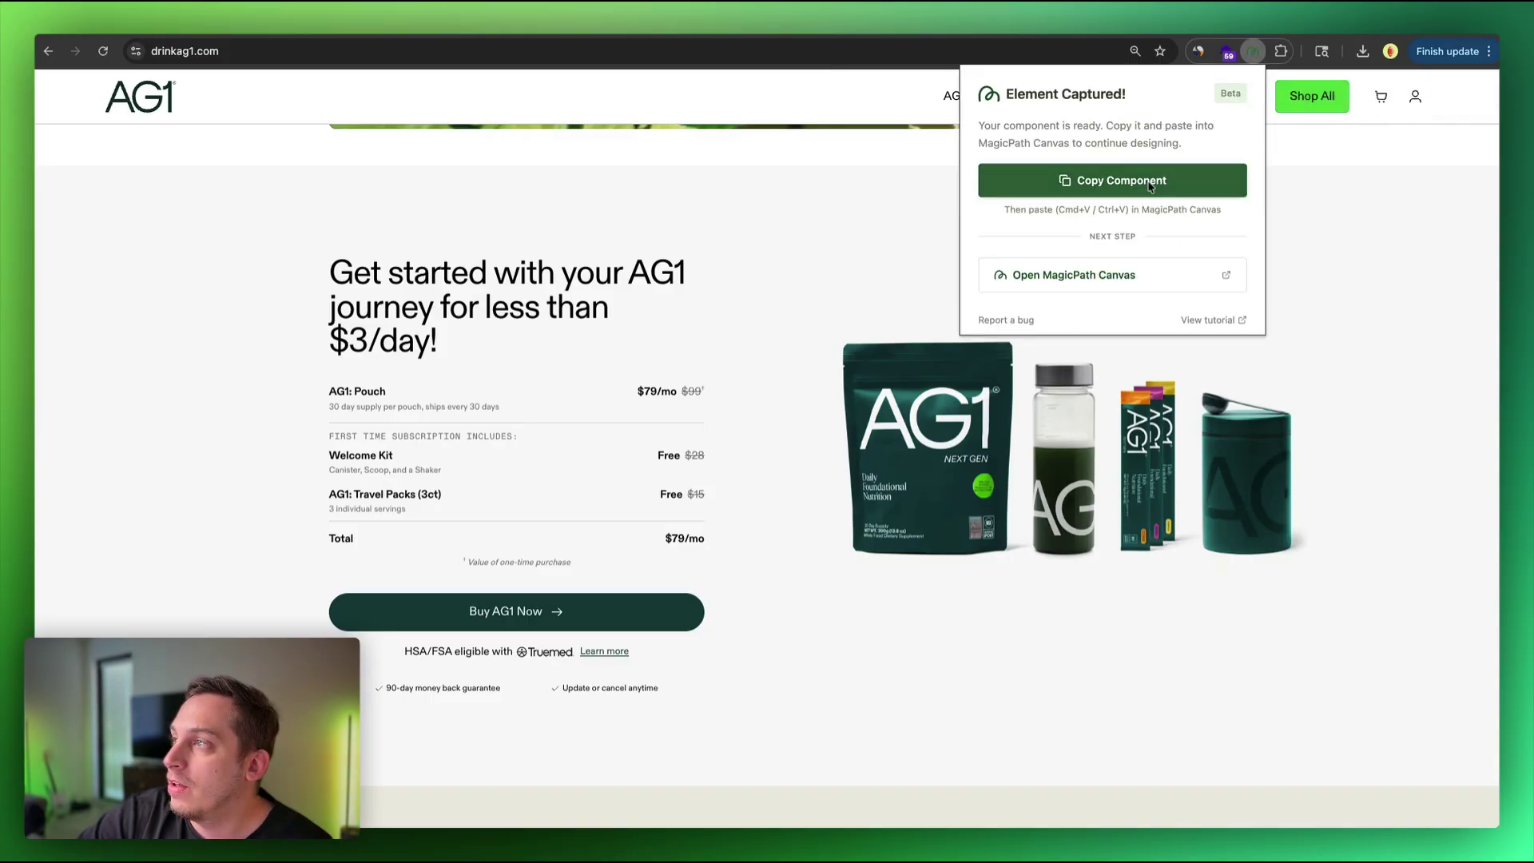
click(1148, 186)
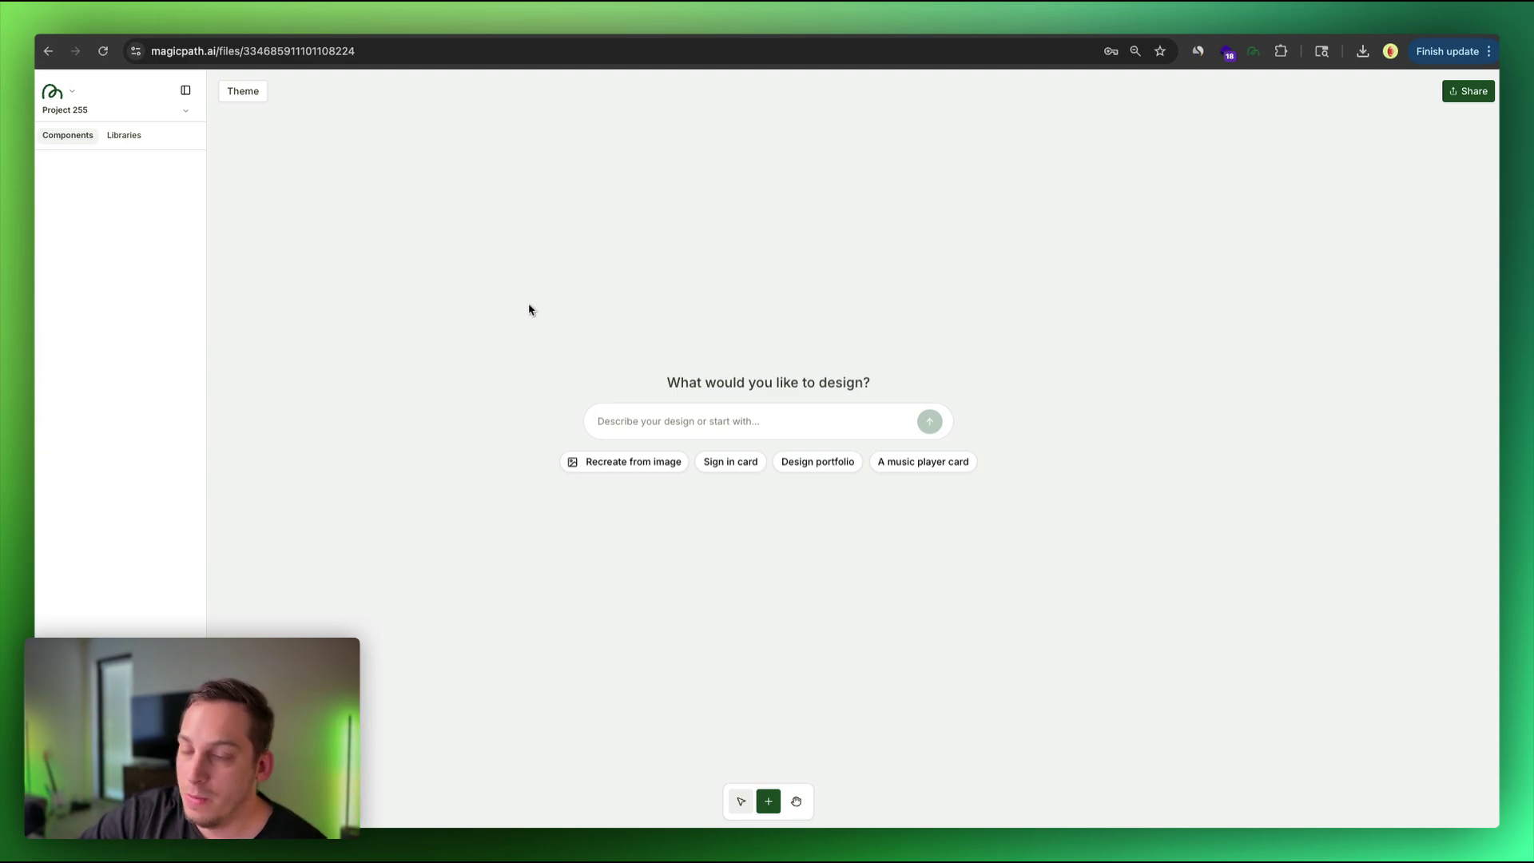
- Place a new component frame for the Offer Welcome Kit and compare it with the live AG1 page
click(328, 293)
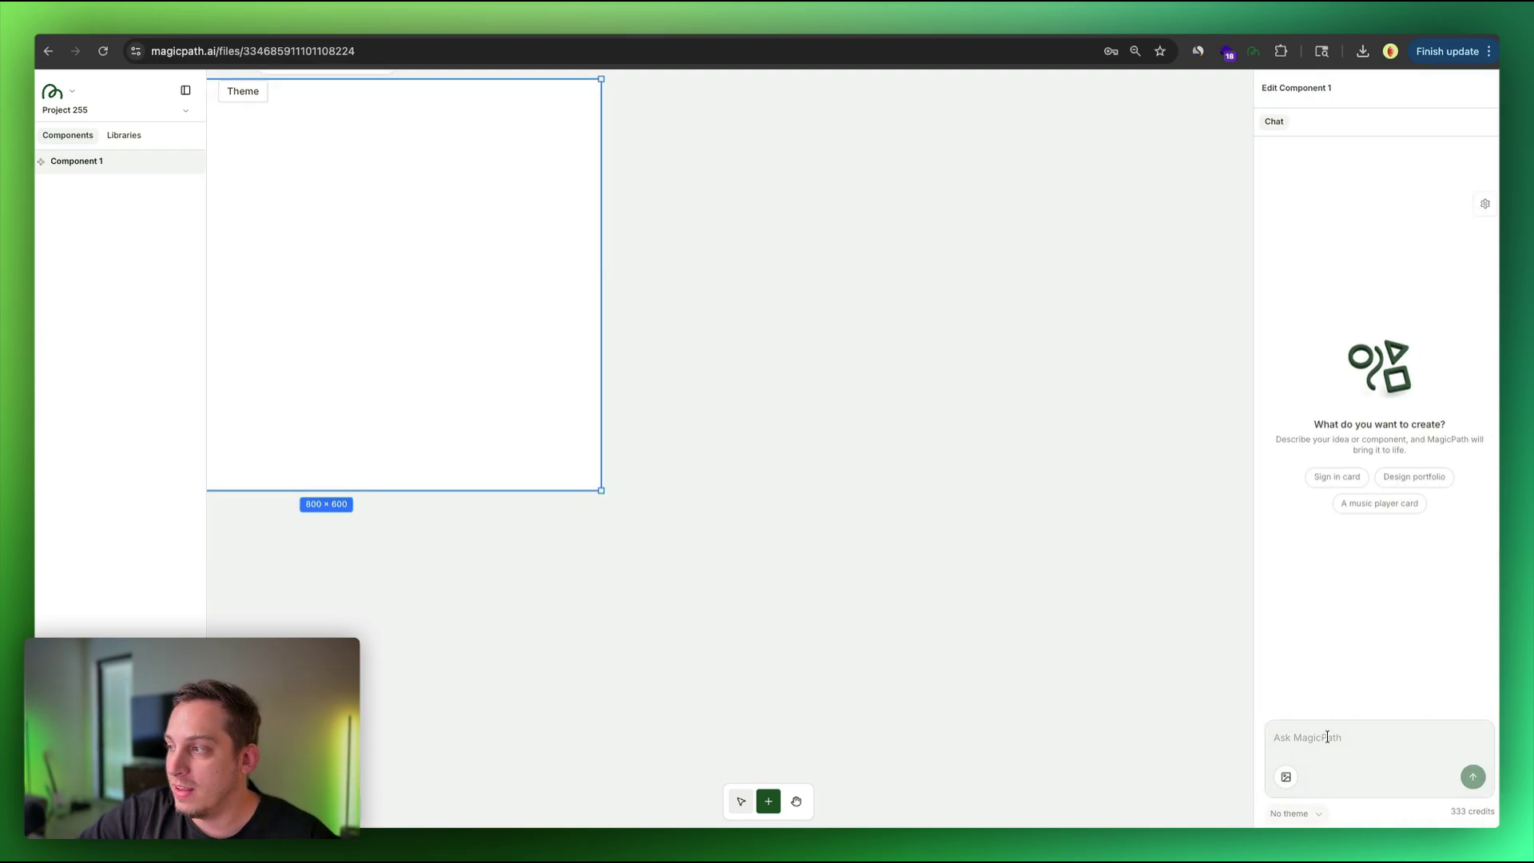
click(888, 553)
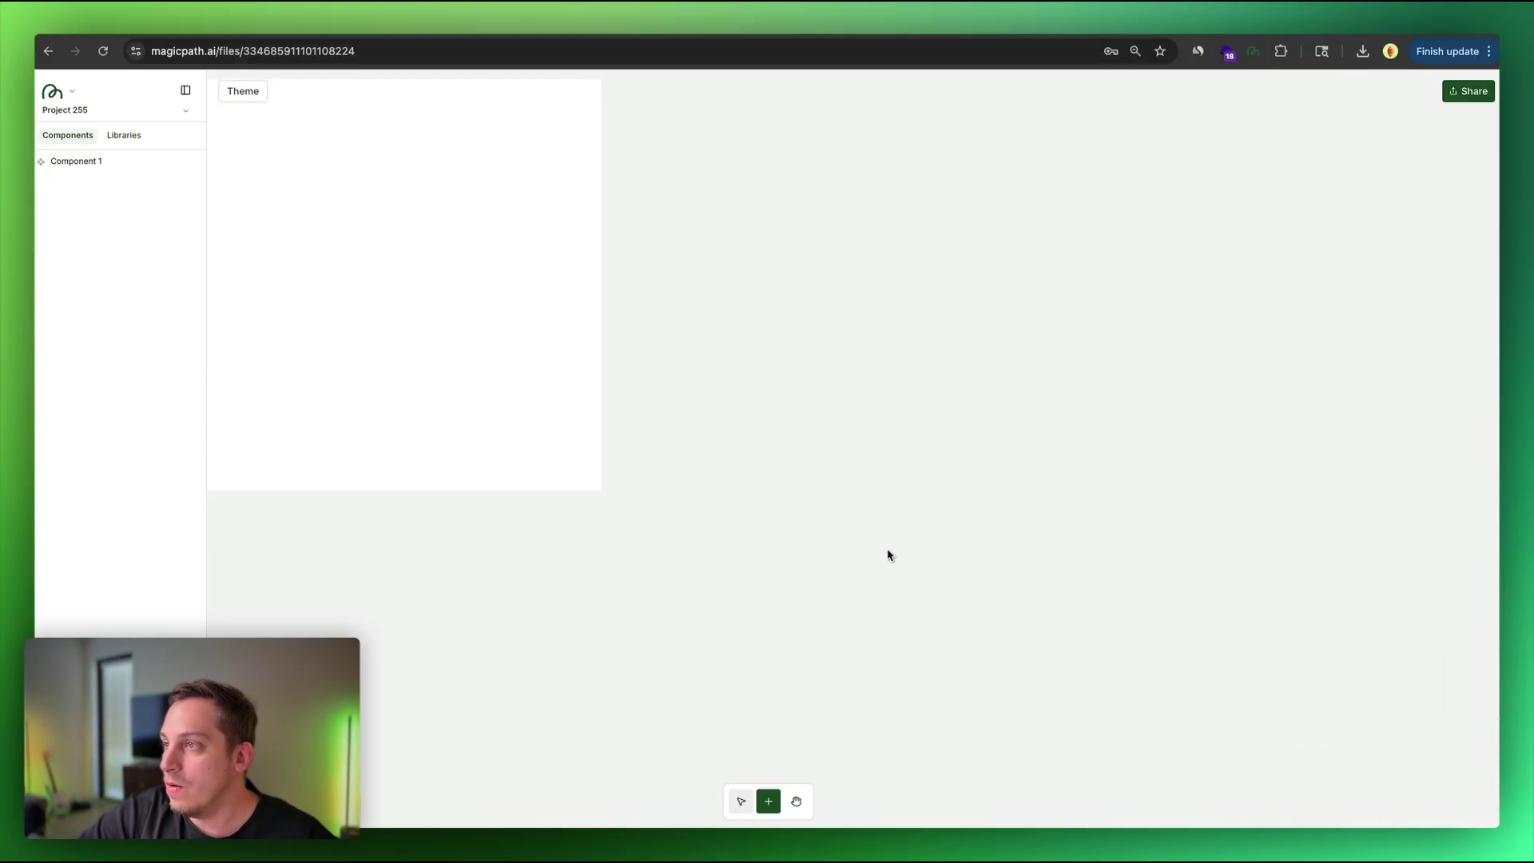
click(886, 511)
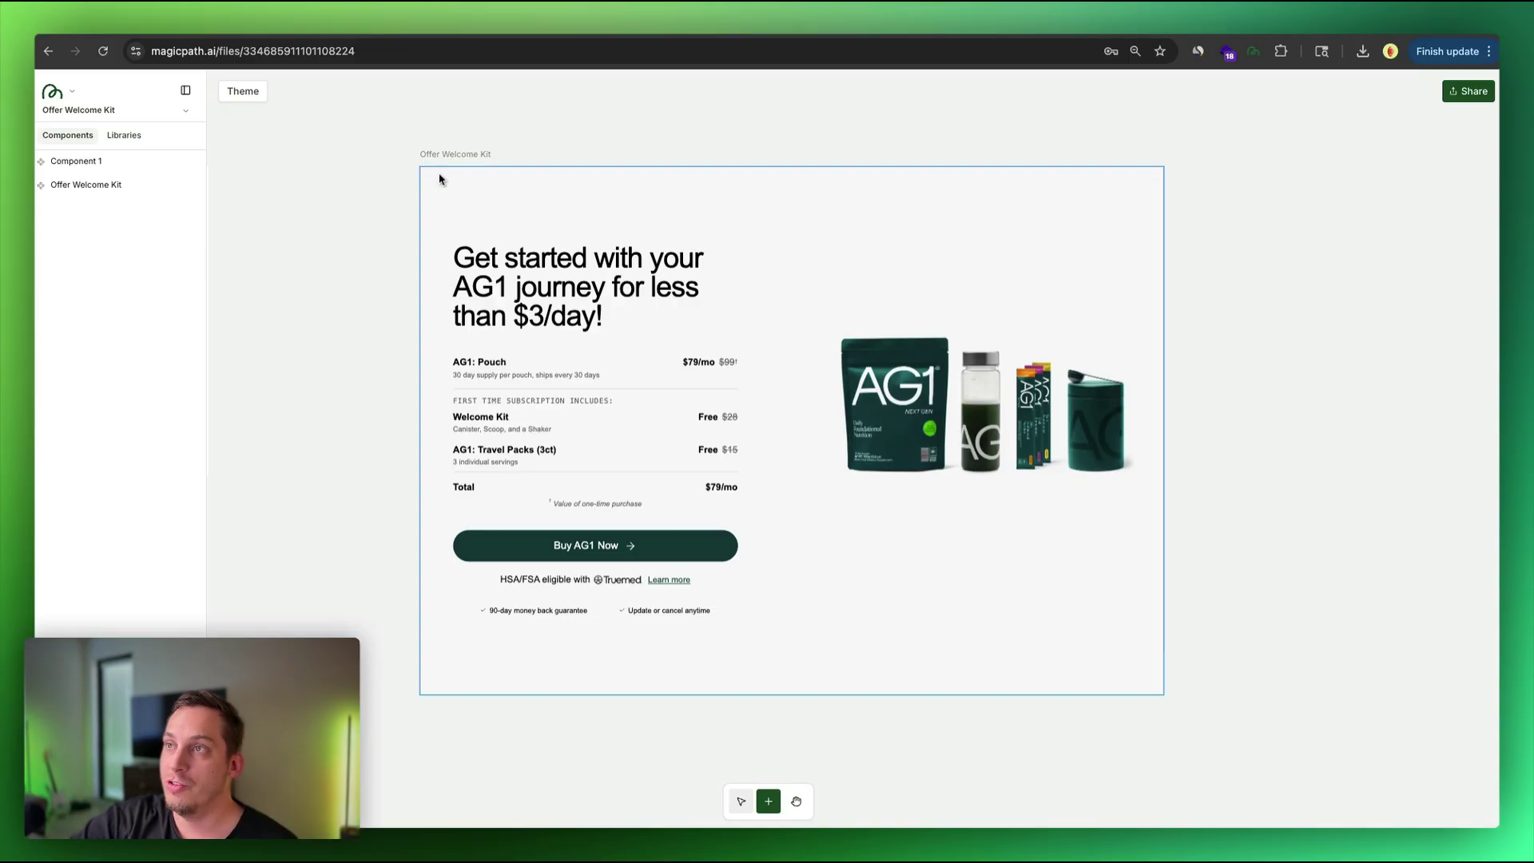
key(ctrl+Tab)
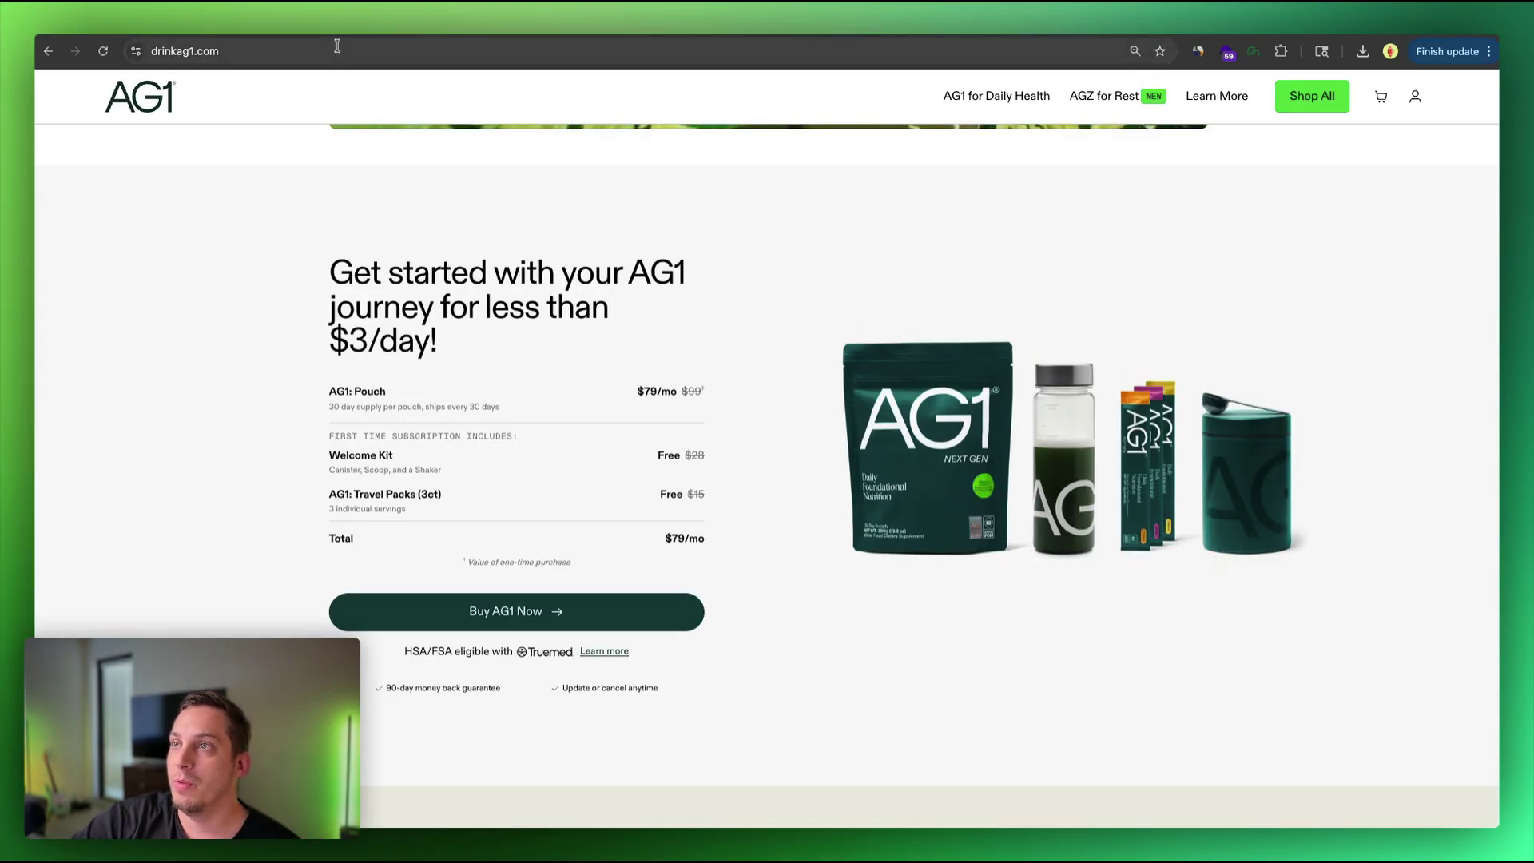
key(ctrl+shift+Tab)
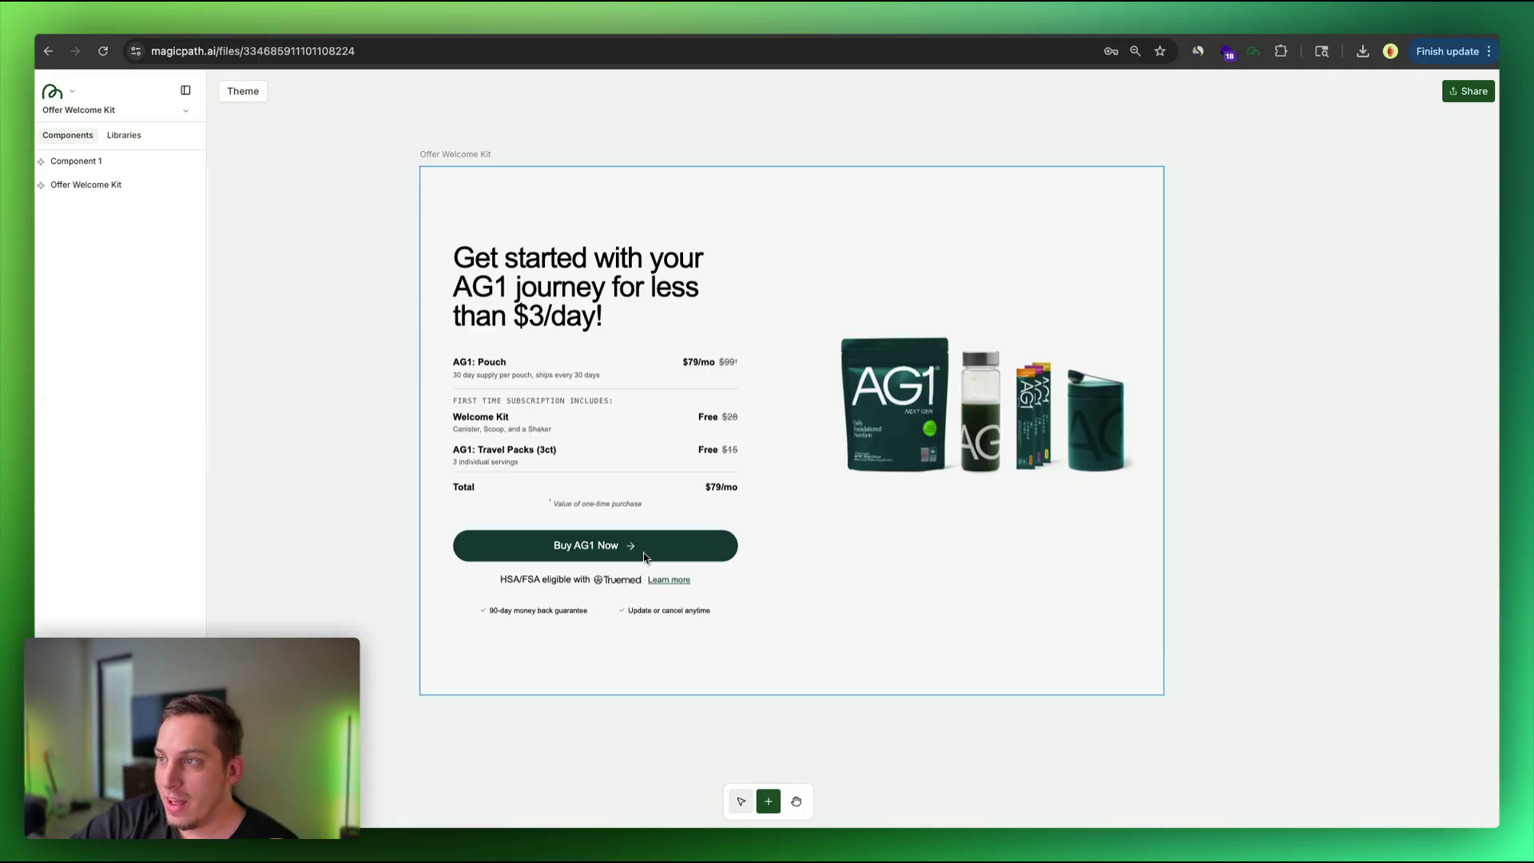
- Narrow the Offer Welcome Kit frame to about 1110 px so its content reflows
click(580, 571)
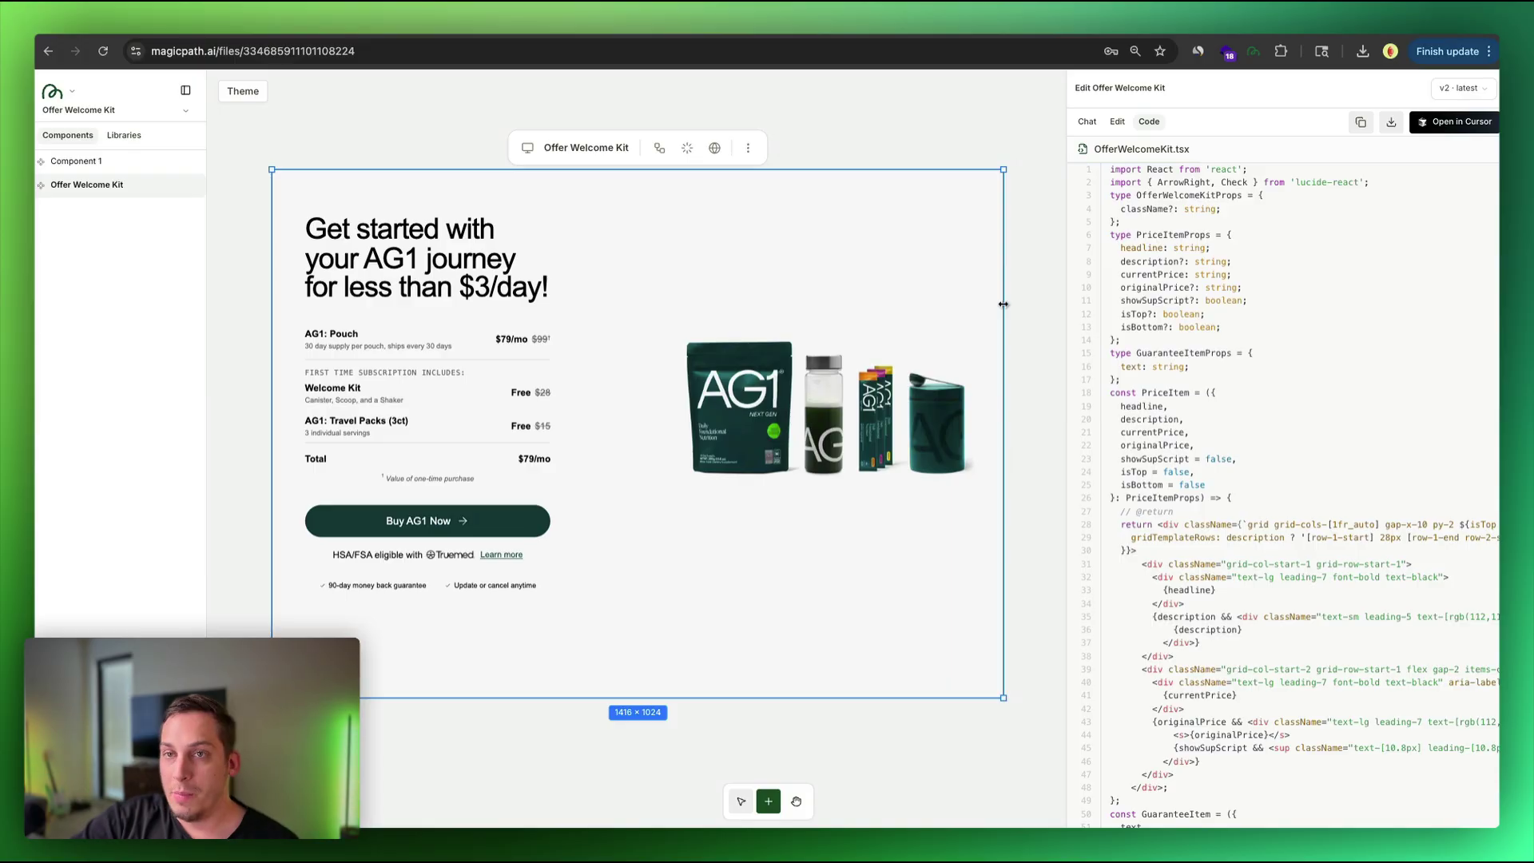
drag(1003, 305, 501, 360)
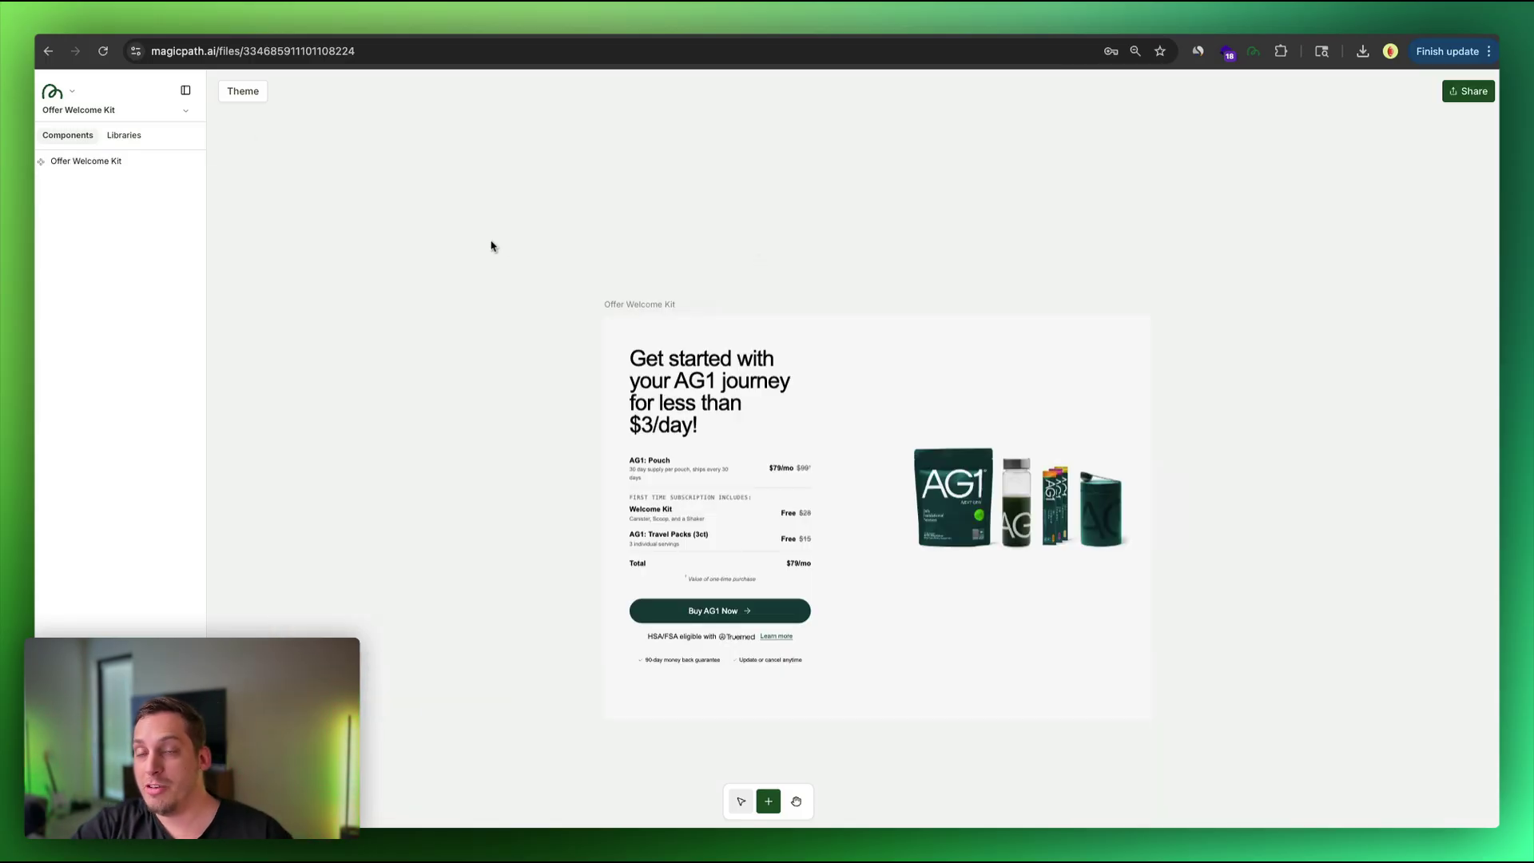
click(259, 96)
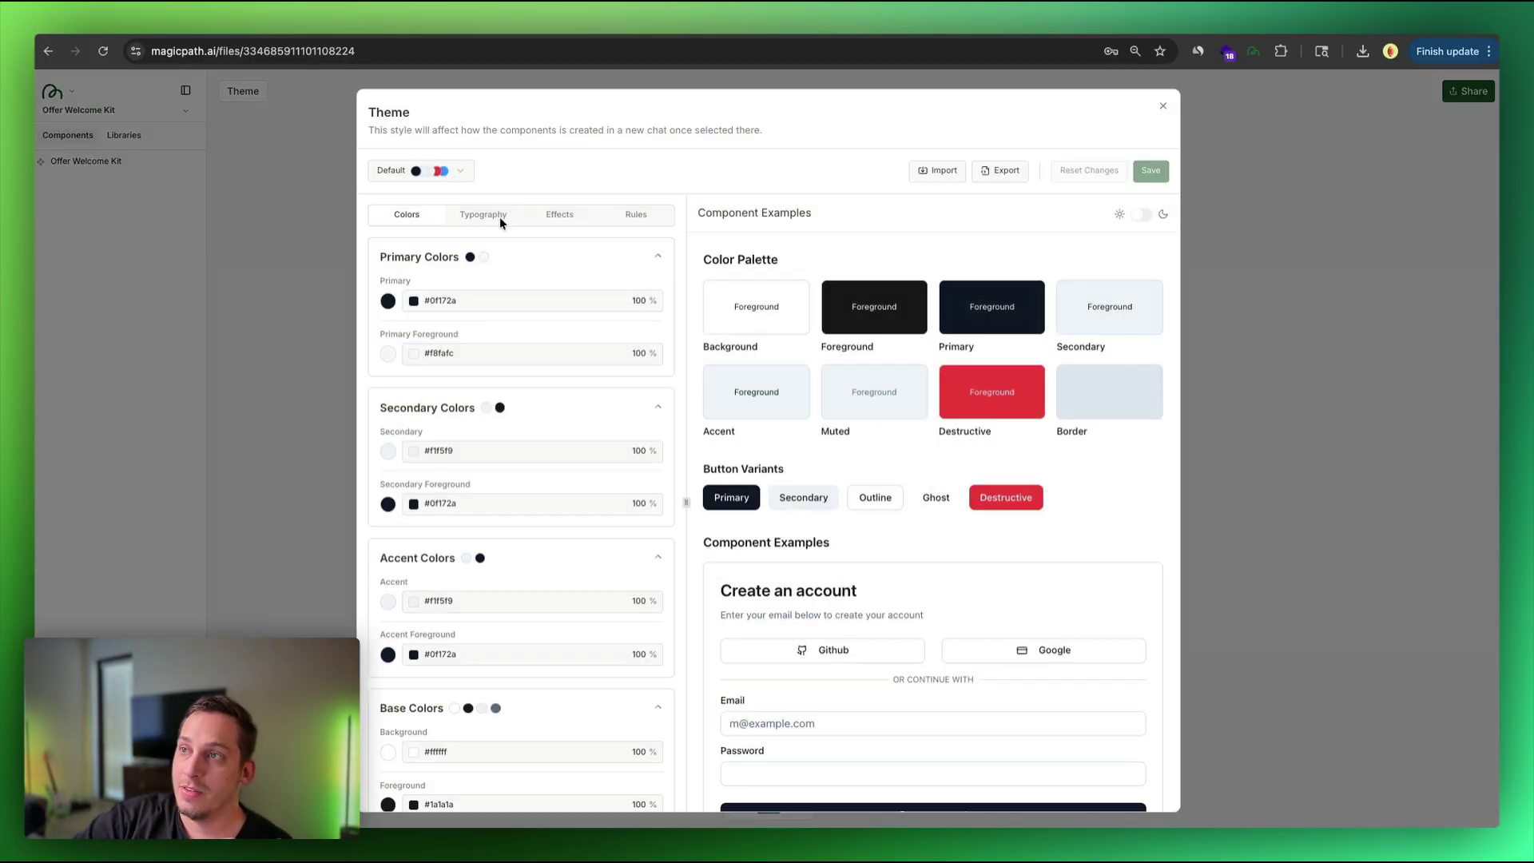
click(460, 173)
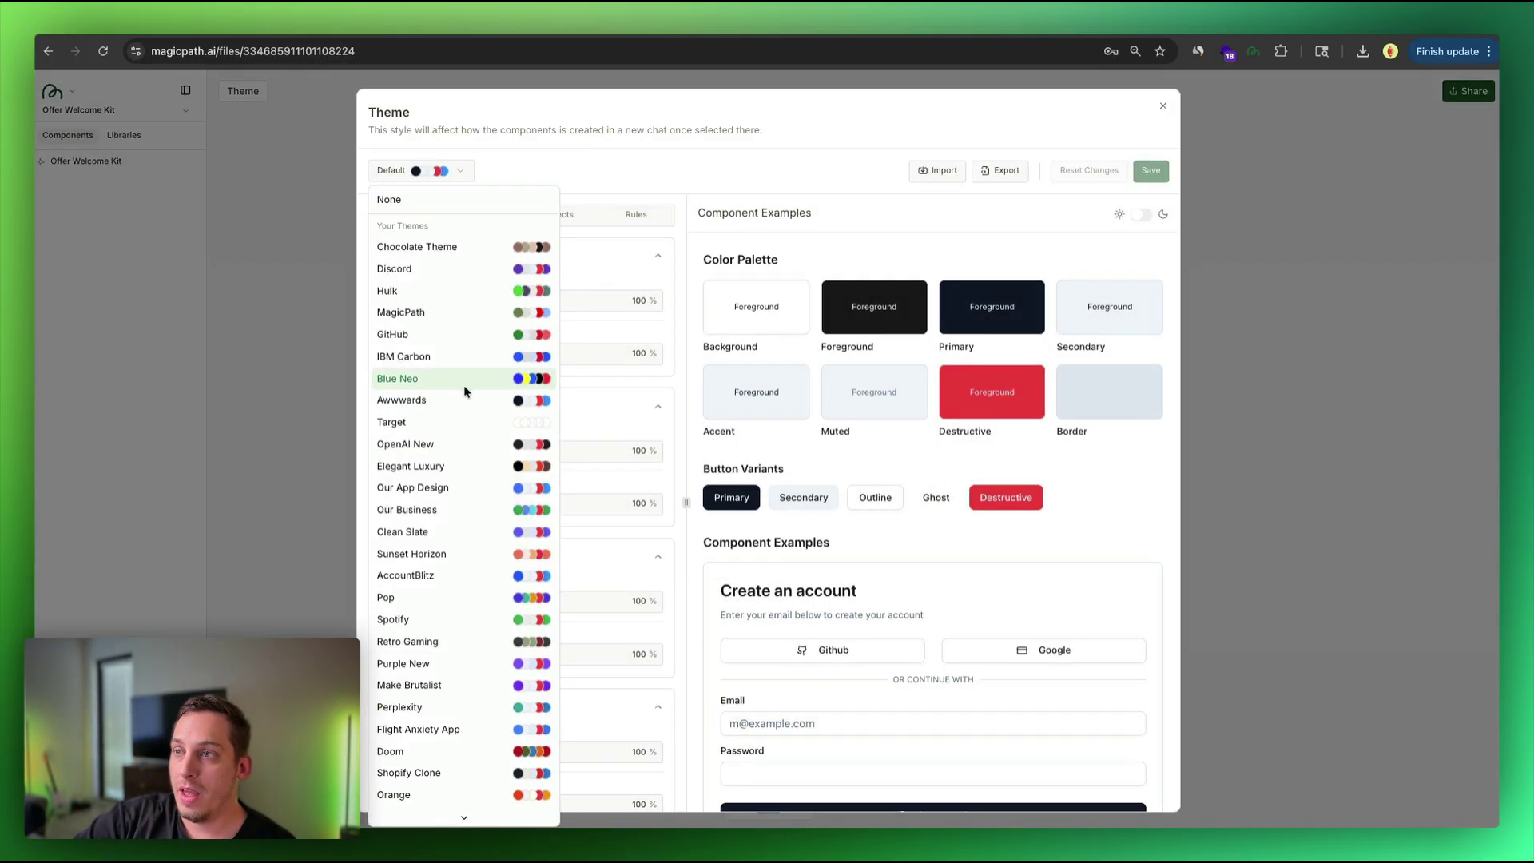
click(478, 289)
scroll(778, 396, down, 6)
click(431, 177)
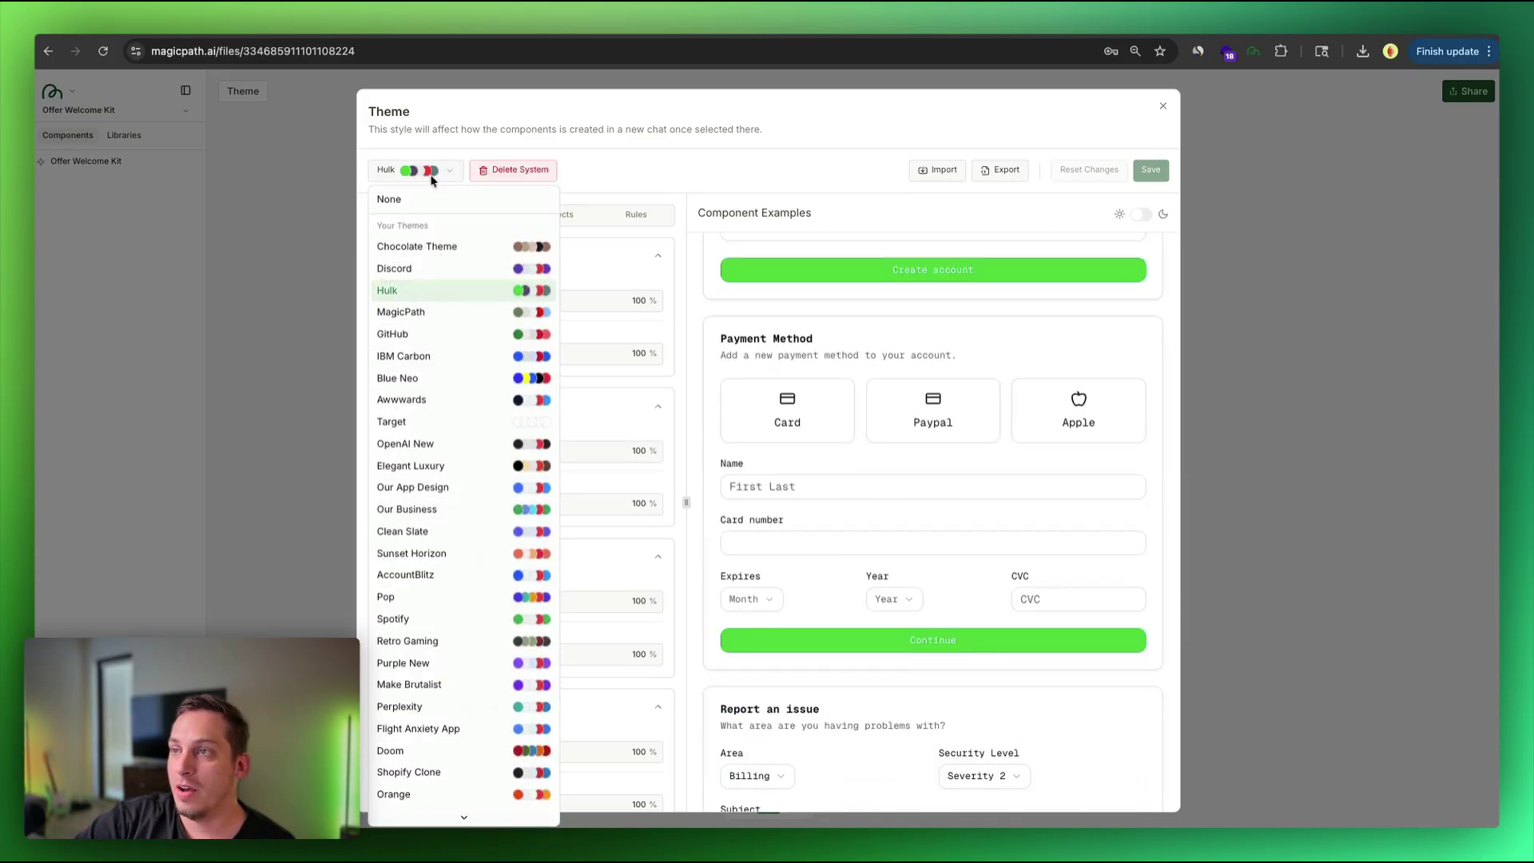
click(427, 270)
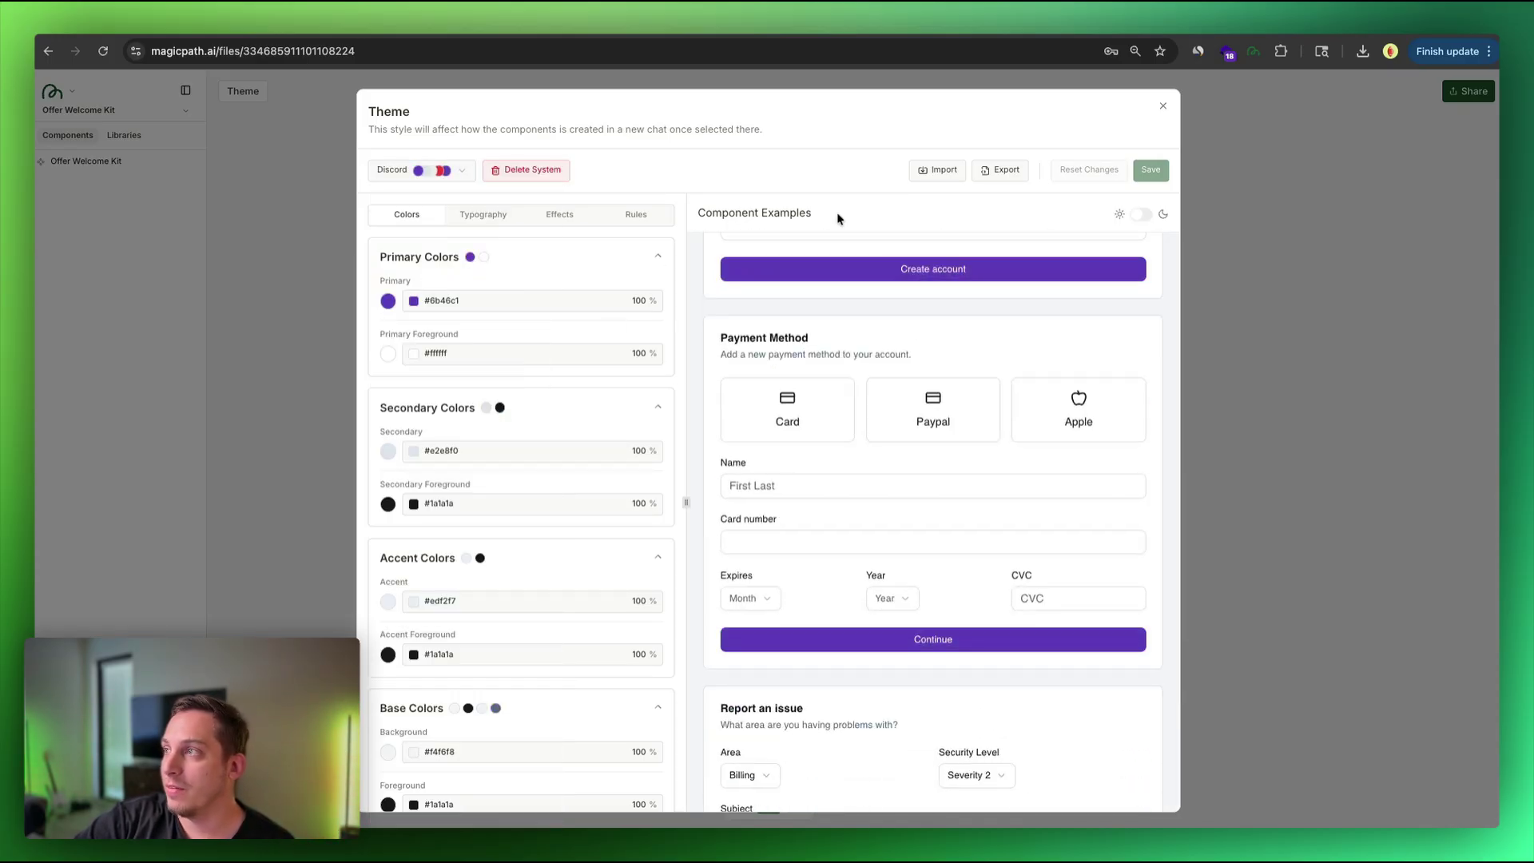
click(1140, 214)
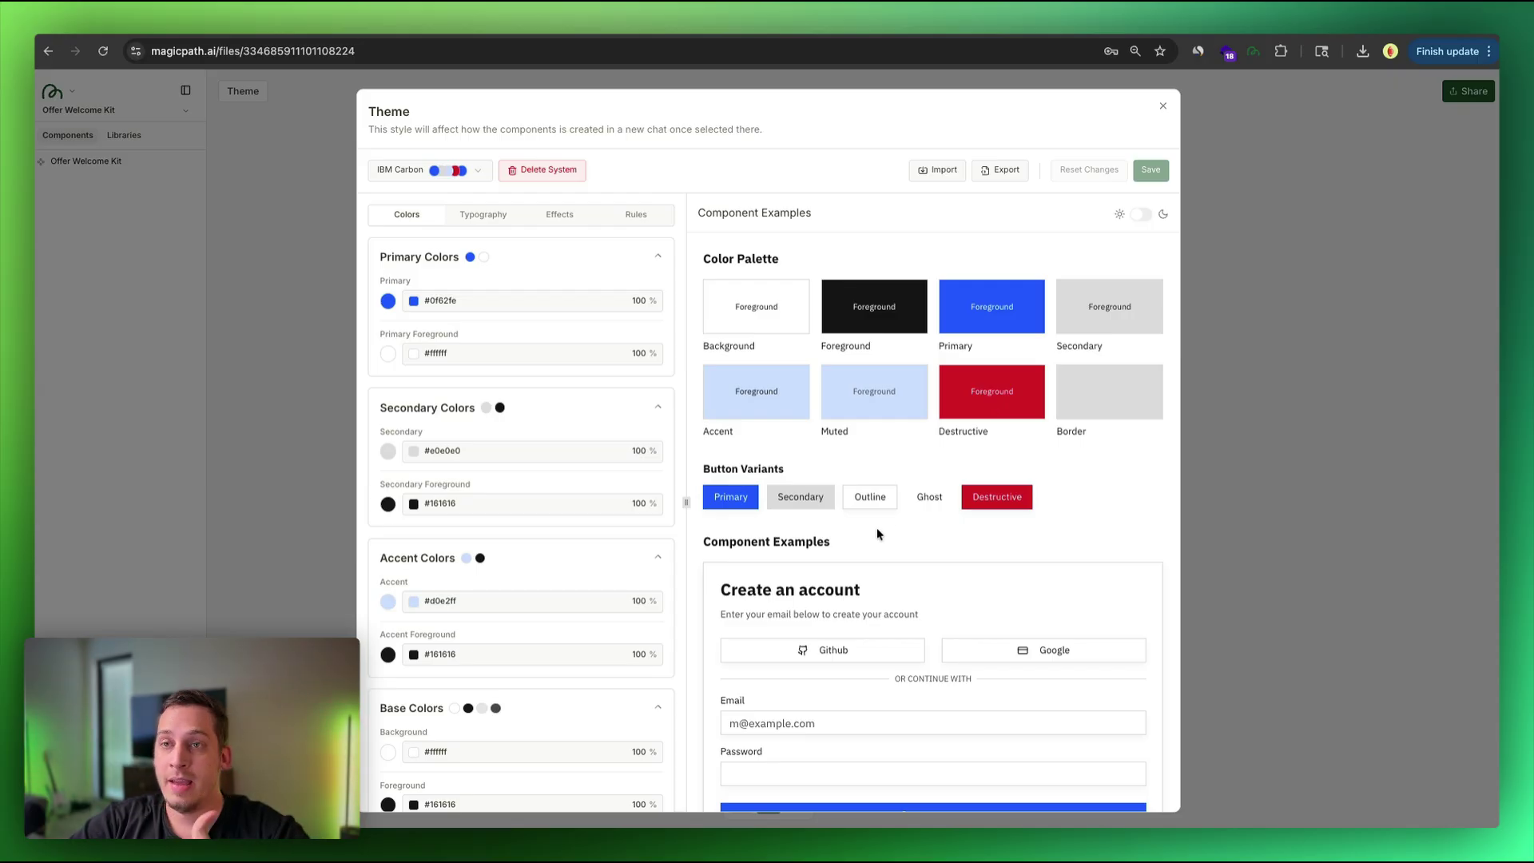
- Paste the HTML capture into a new frame's prompt and generate it with the IBM Carbon theme
key(Escape)
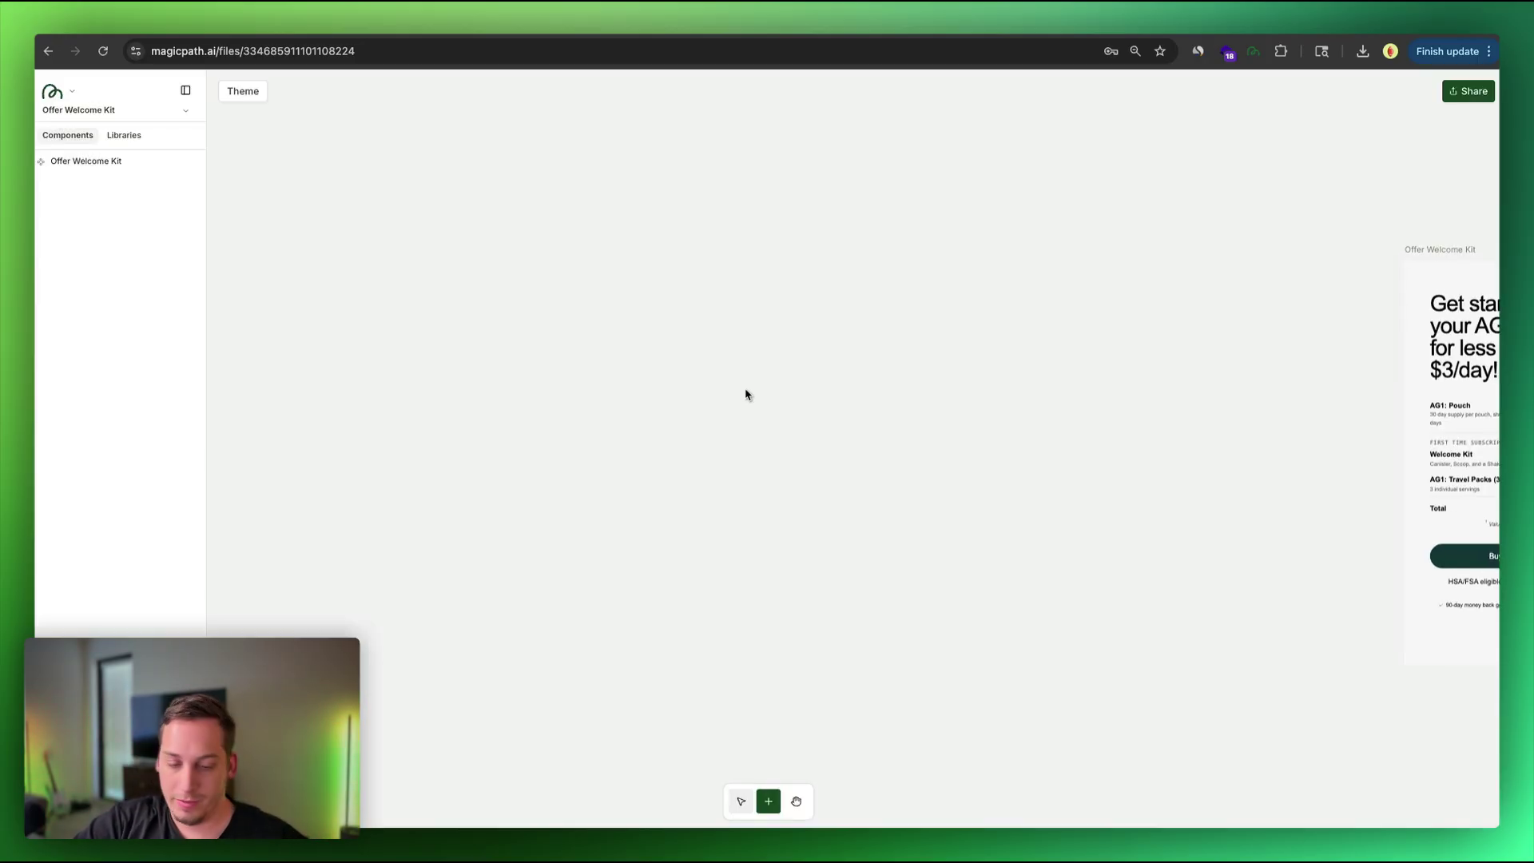
click(746, 394)
key(super+v)
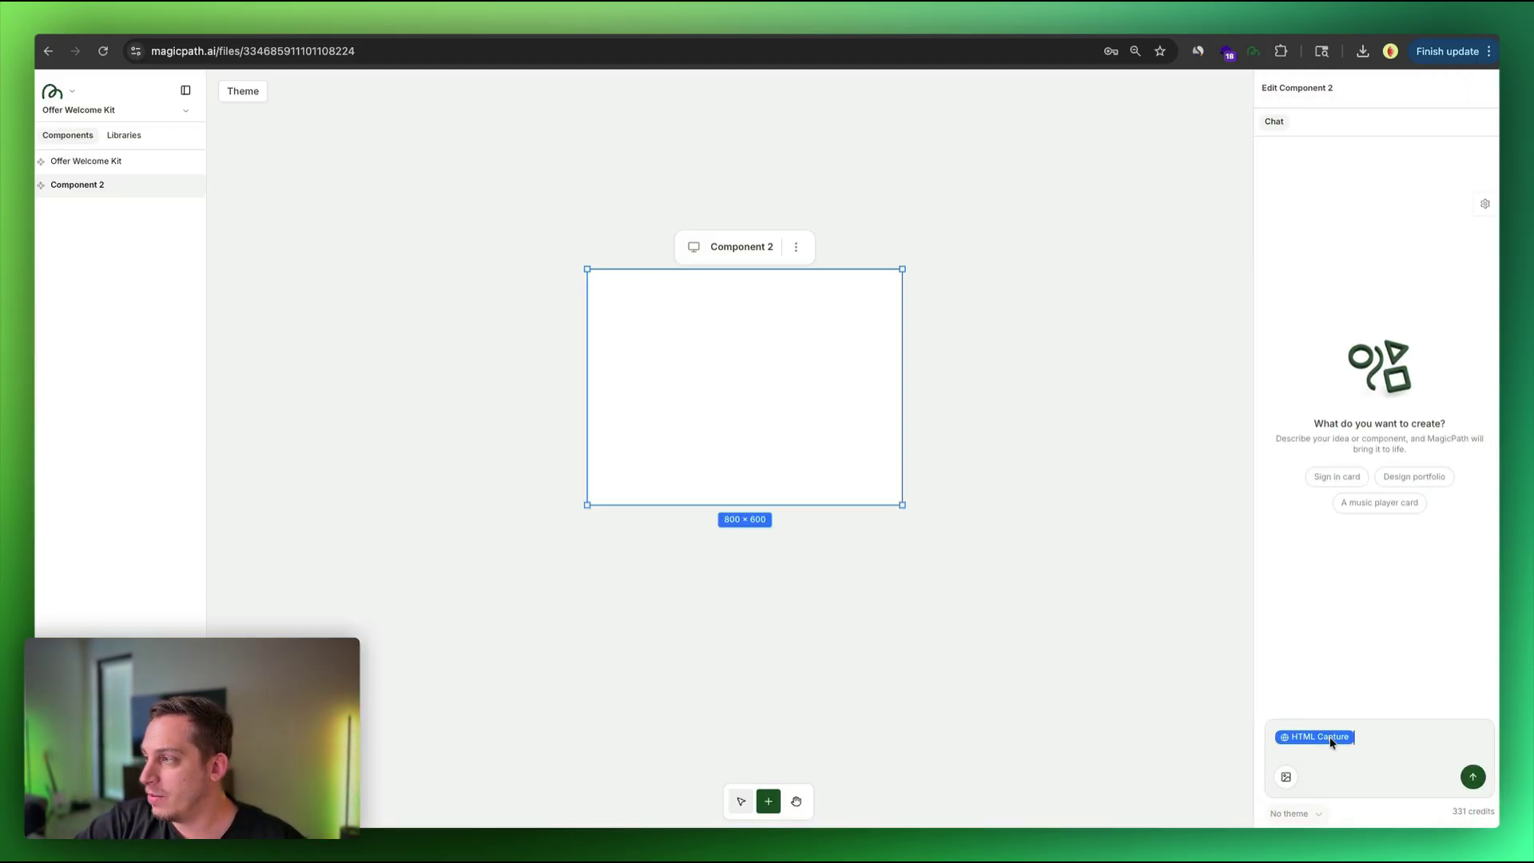
click(1305, 812)
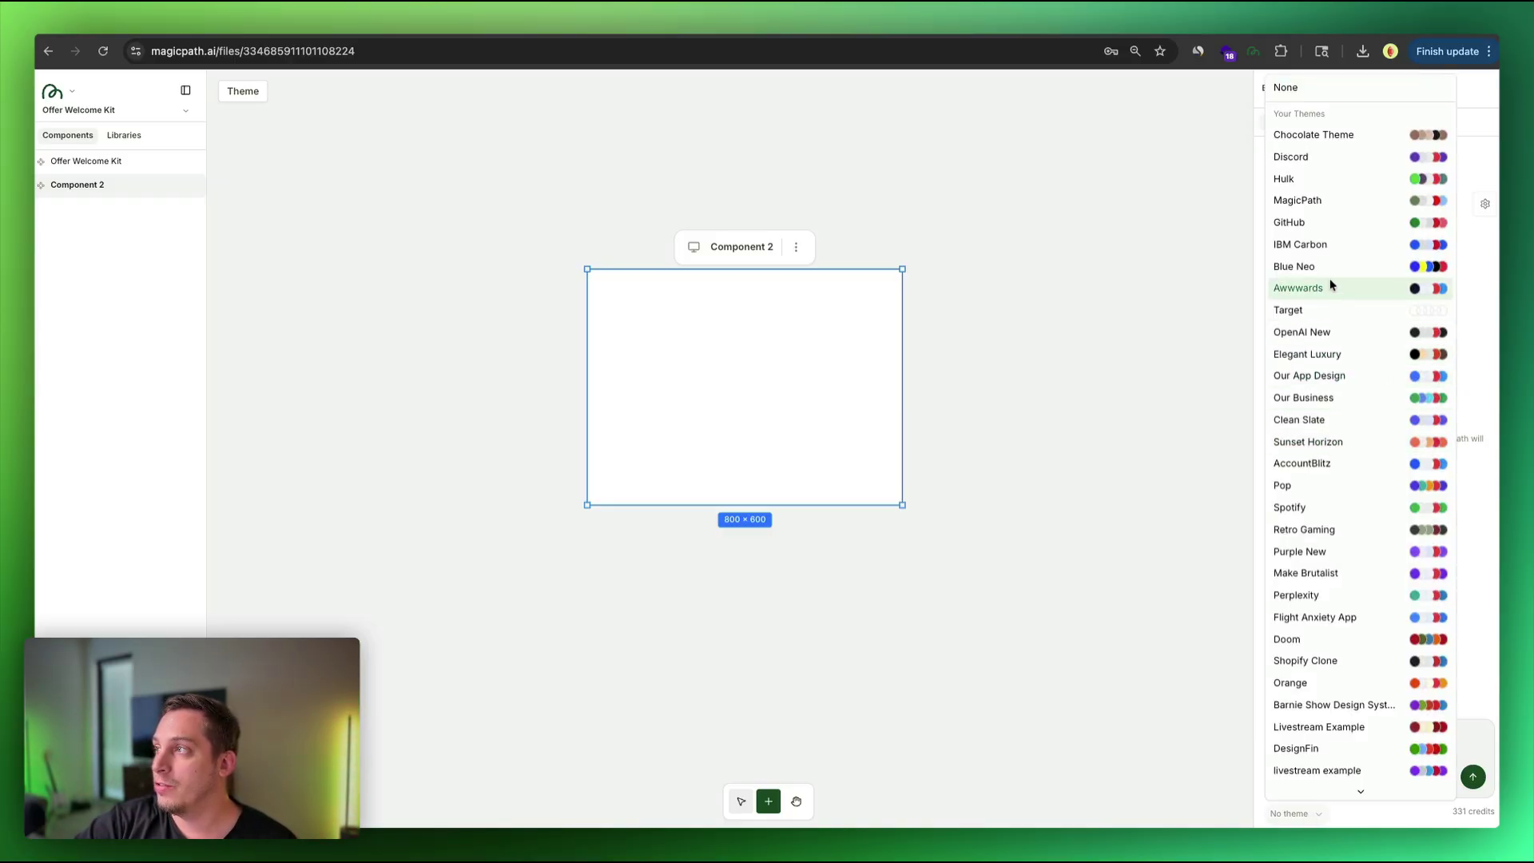
click(1324, 246)
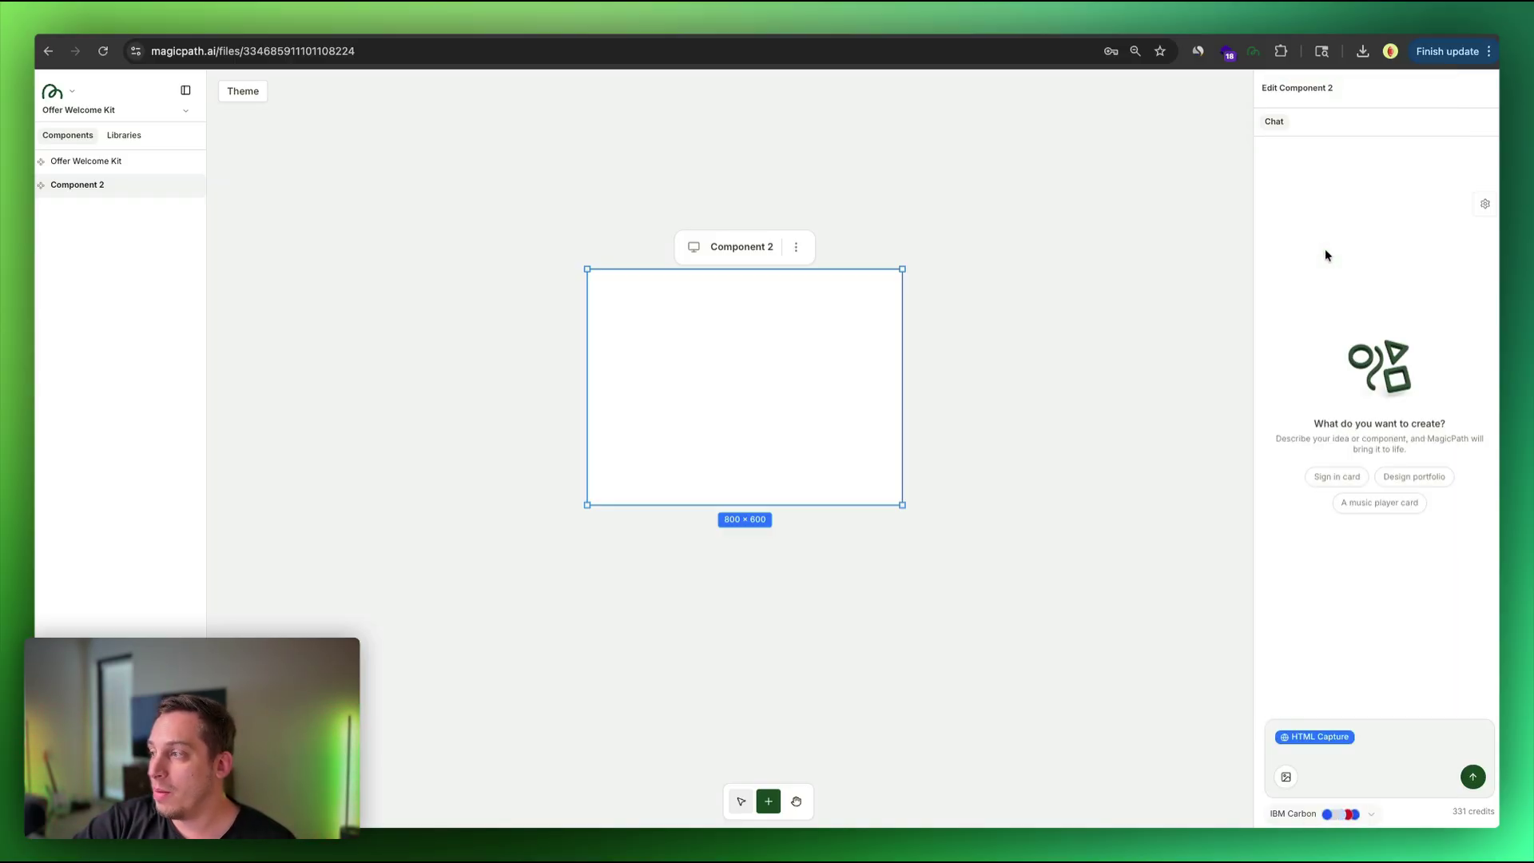
click(1472, 777)
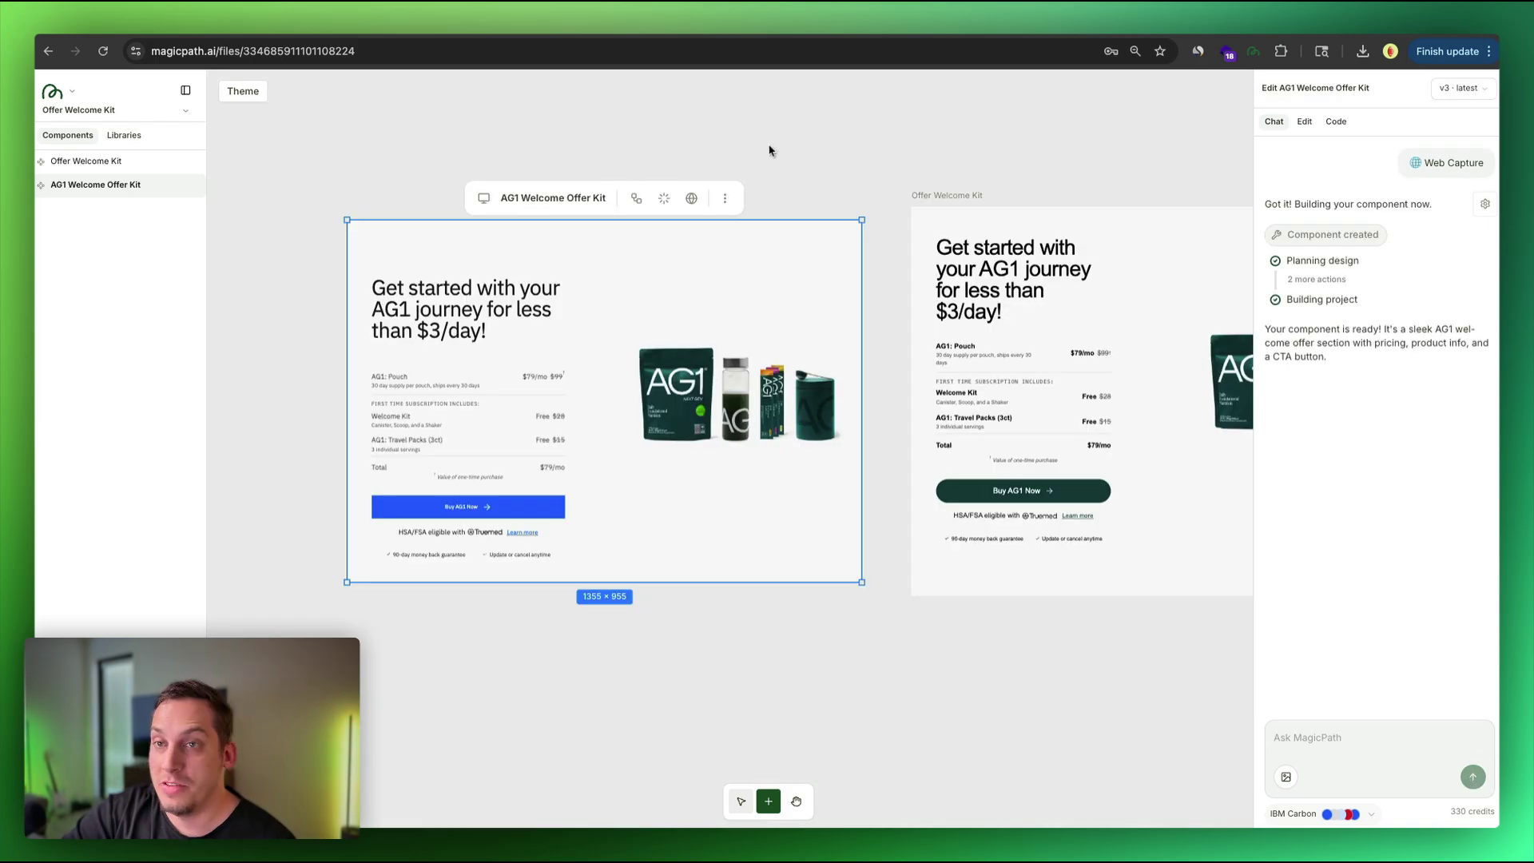
- Deselect the generated component and pan to show it beside the original Offer Welcome Kit
click(759, 151)
scroll(759, 152, right, 2)
scroll(759, 152, down, 1)
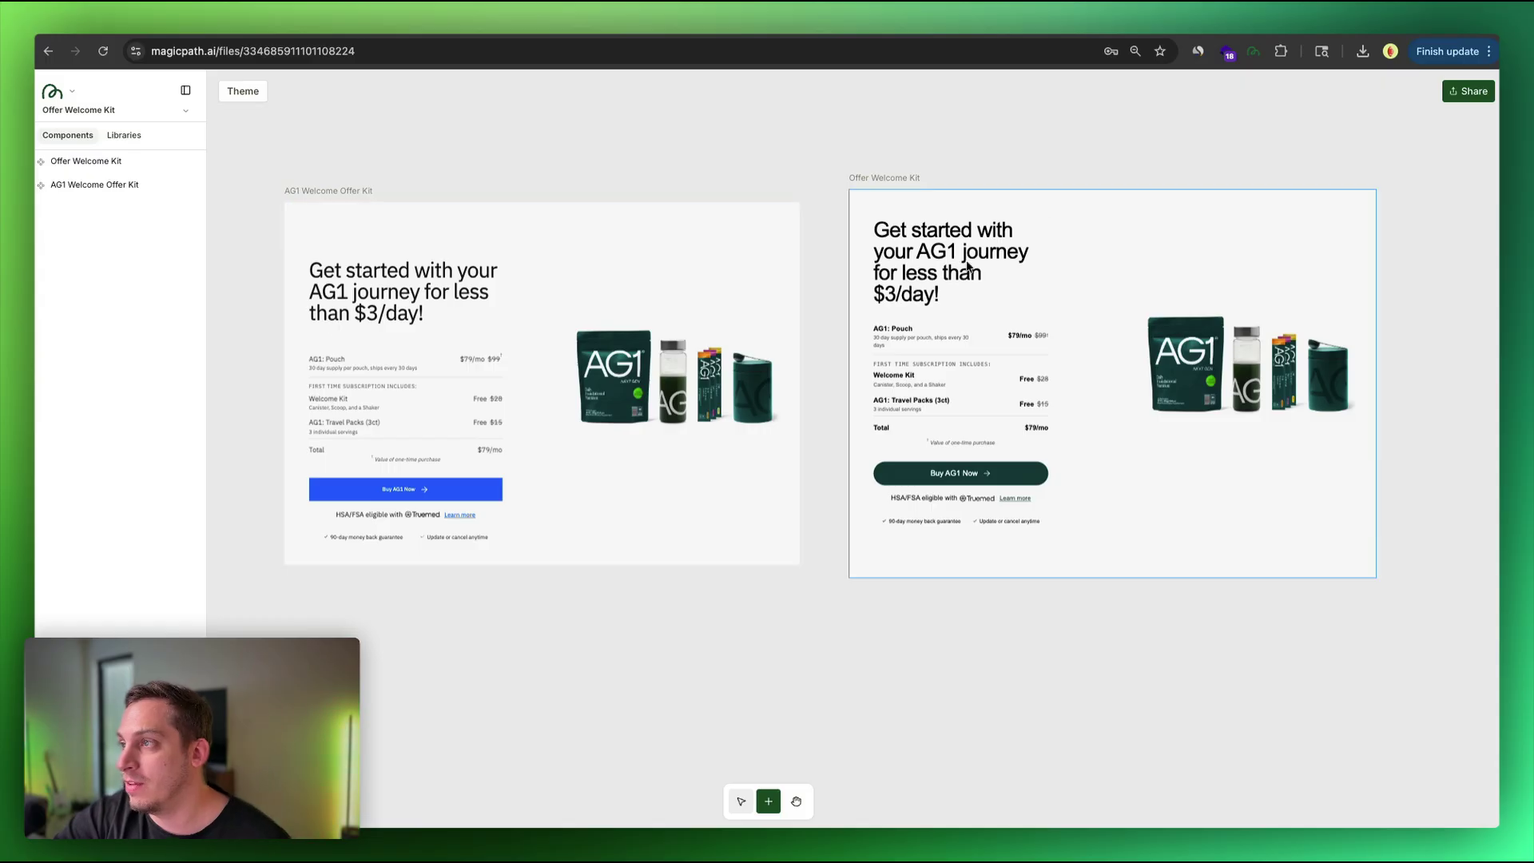
- Set the AG1 Welcome Offer Kit headline to font size 36 and line height 121
scroll(404, 596, up, 2)
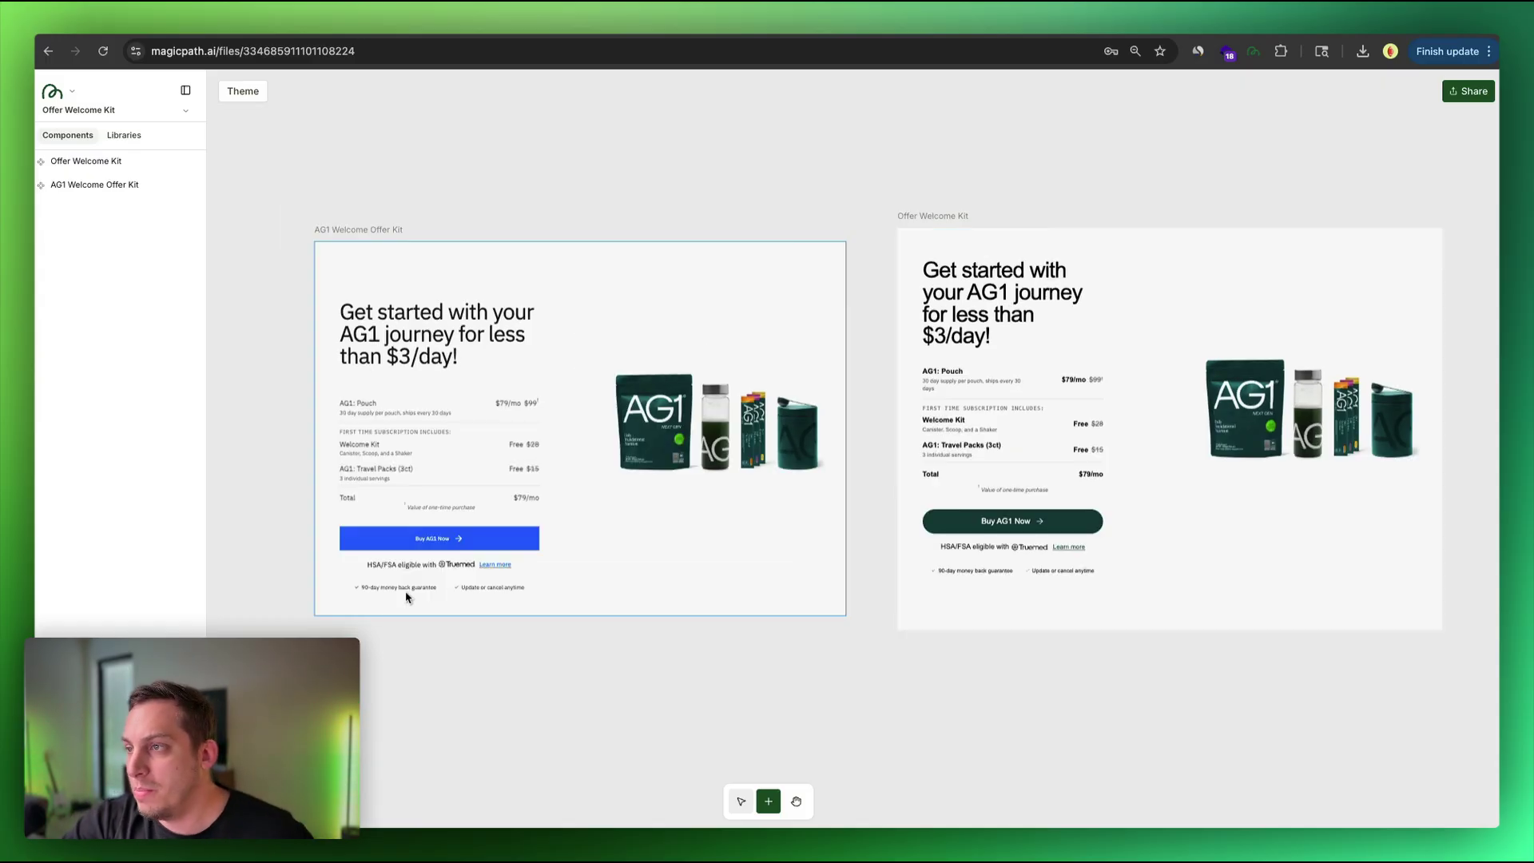
click(571, 457)
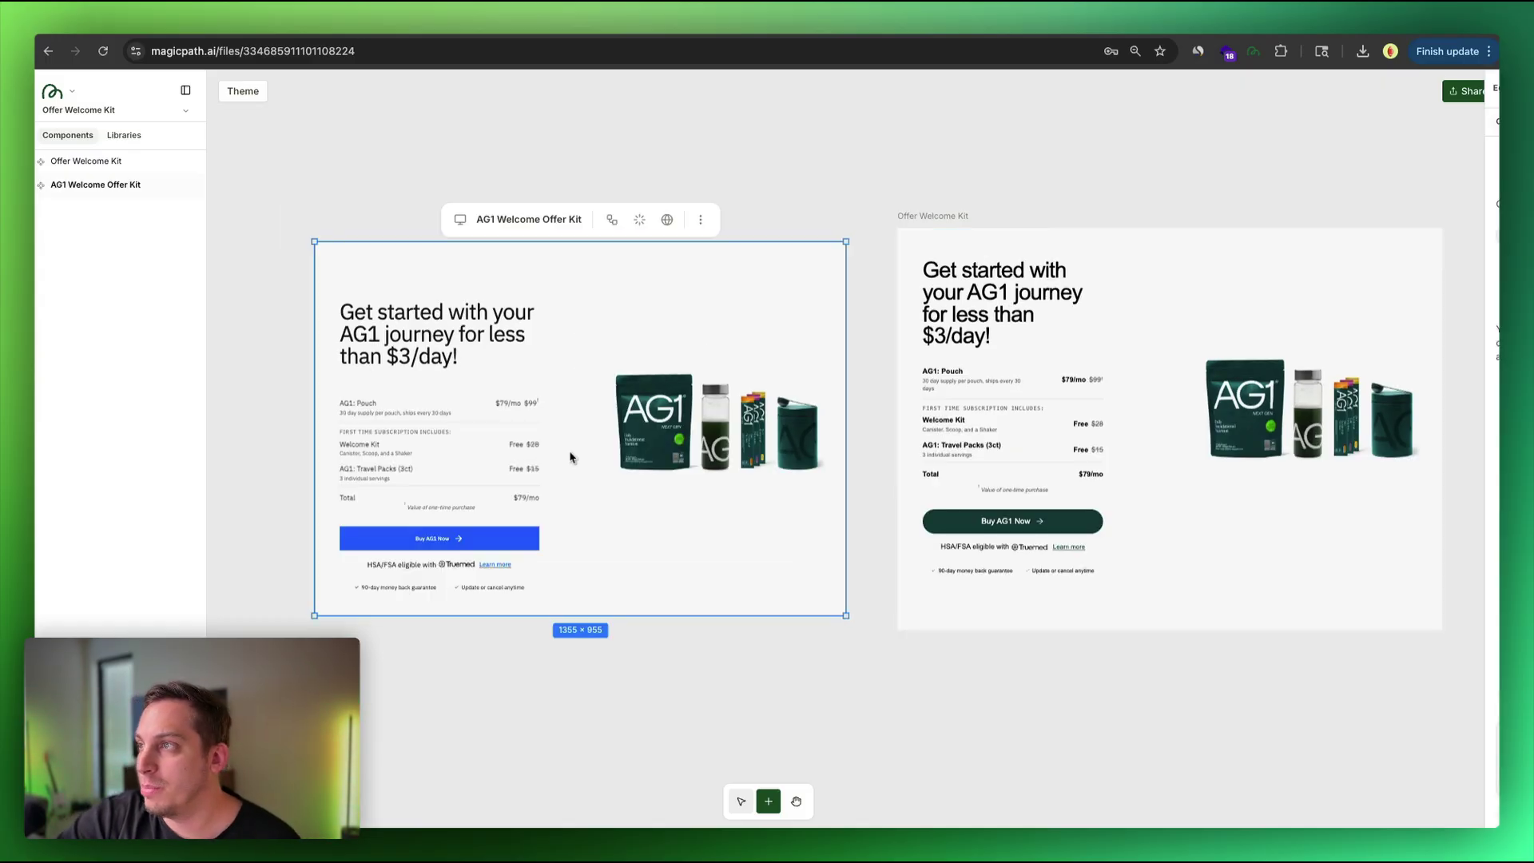
click(1303, 121)
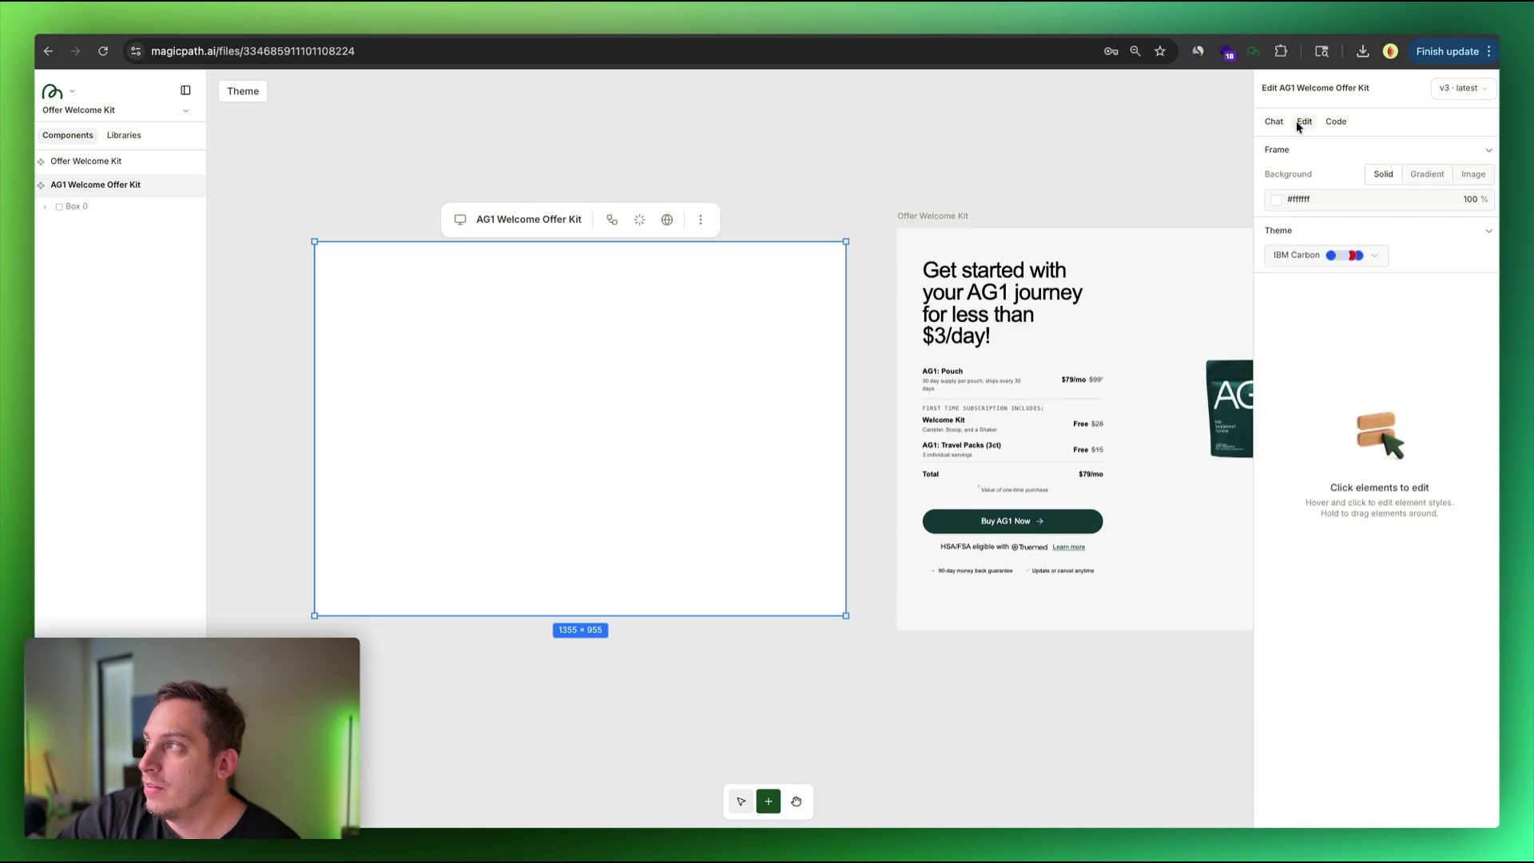
click(434, 359)
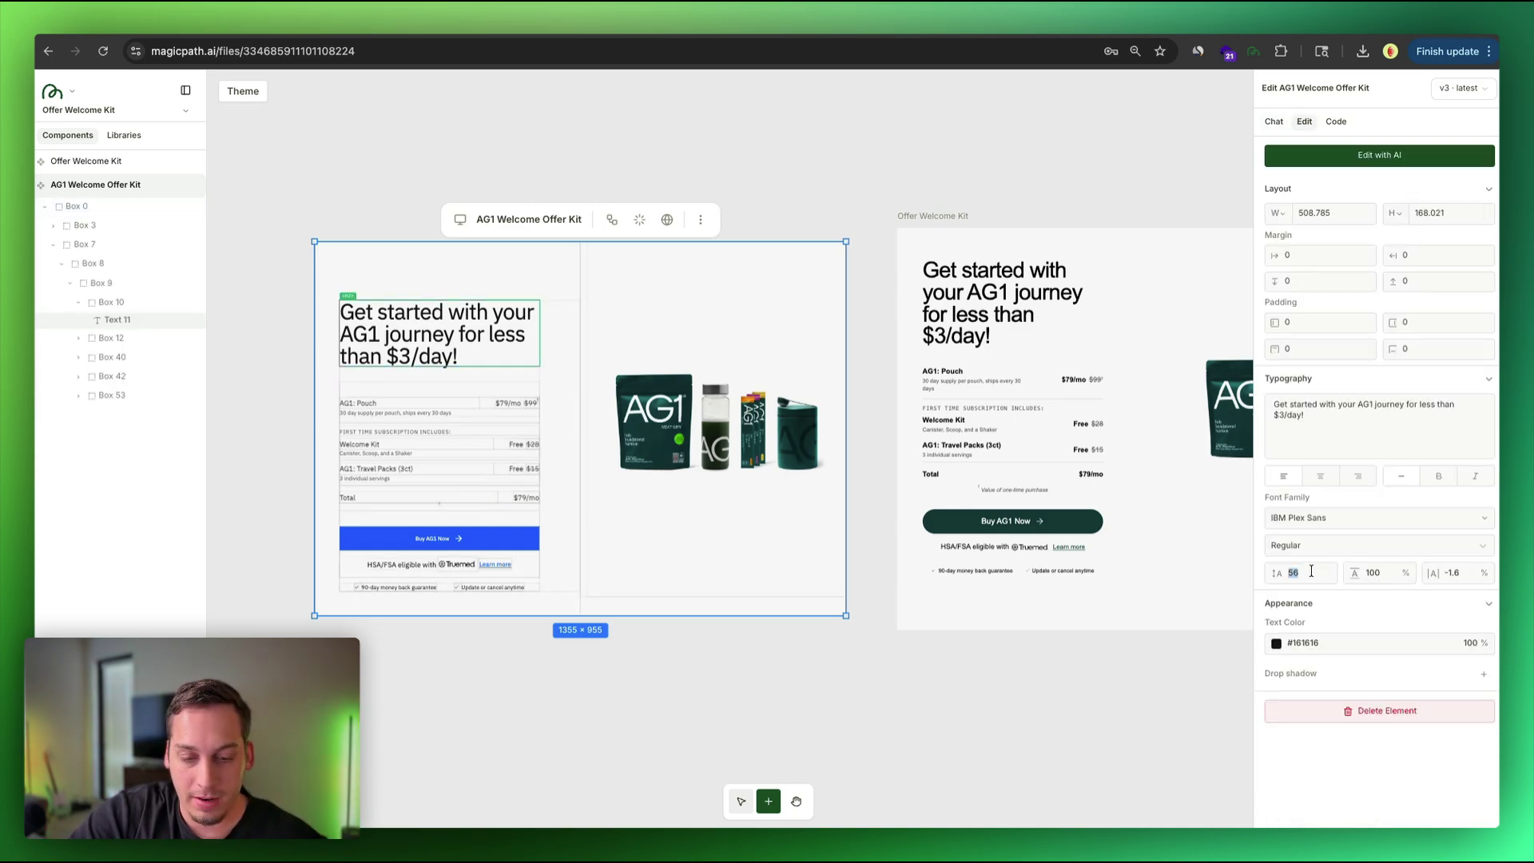
key(Return)
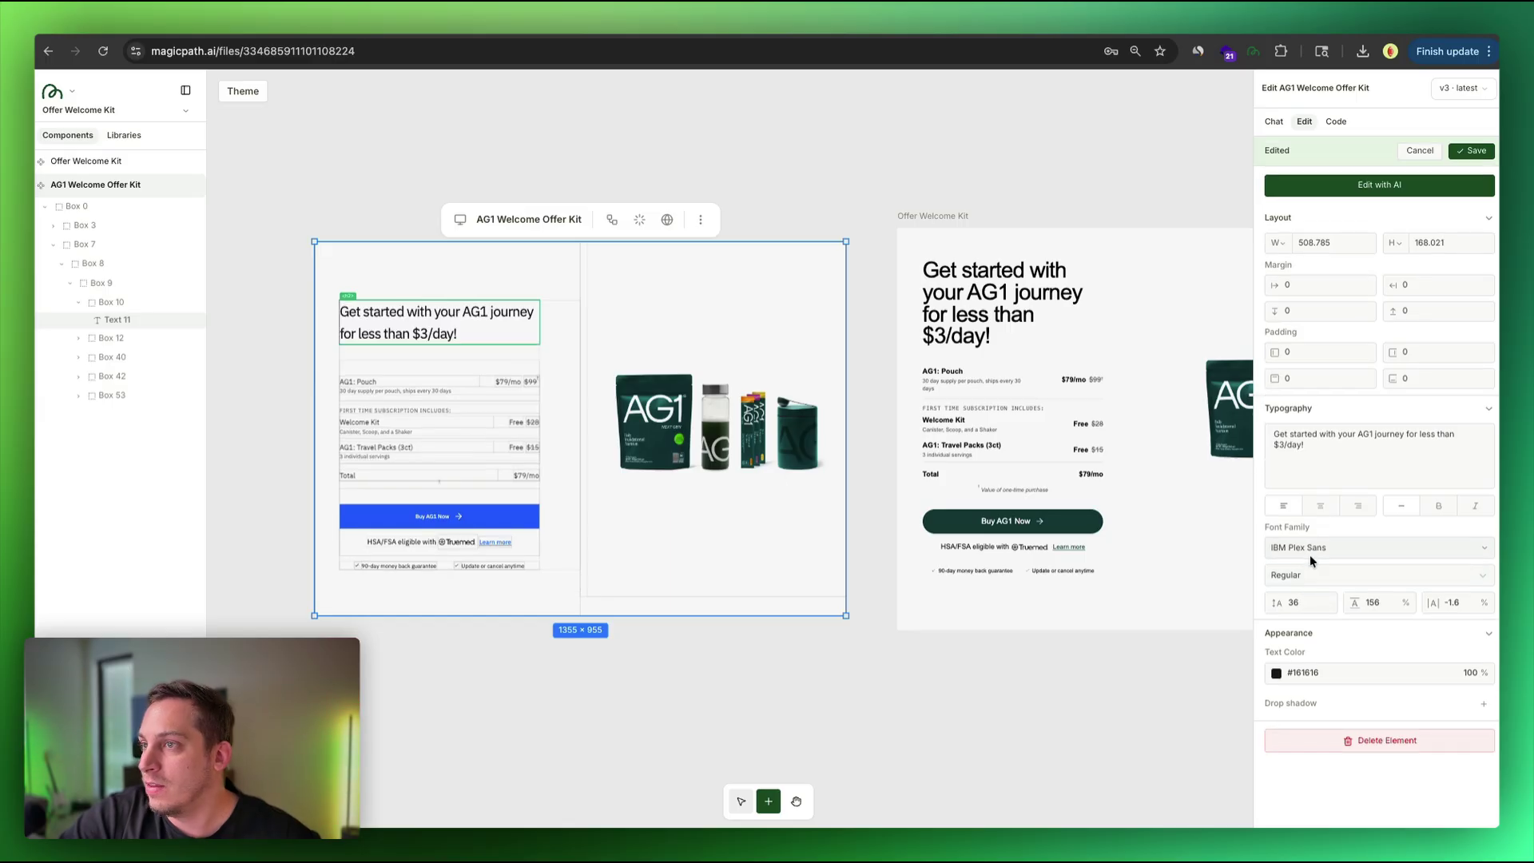
double_click(1374, 603)
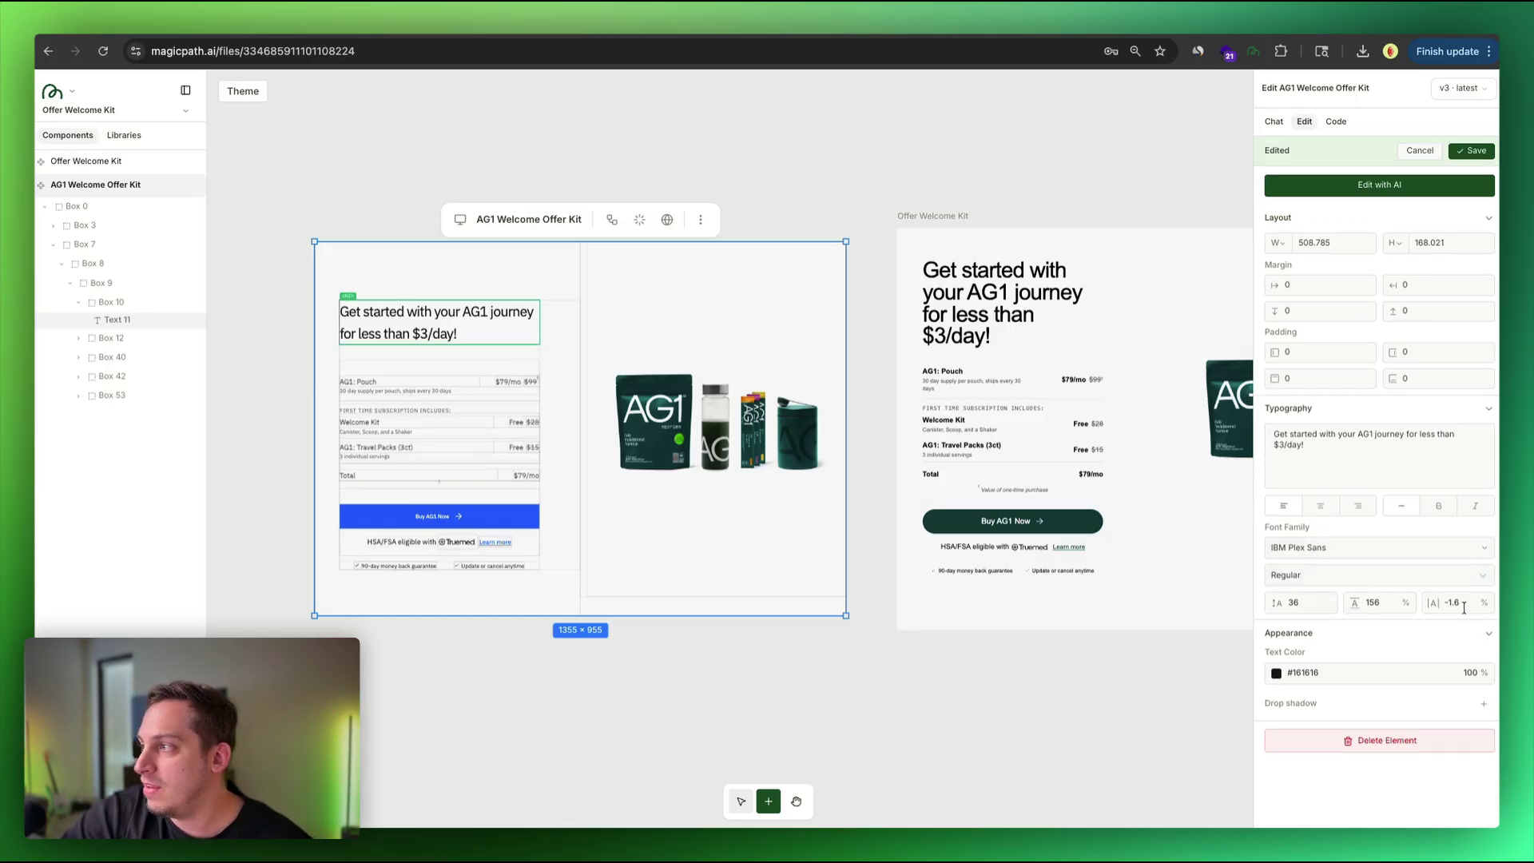
text(121)
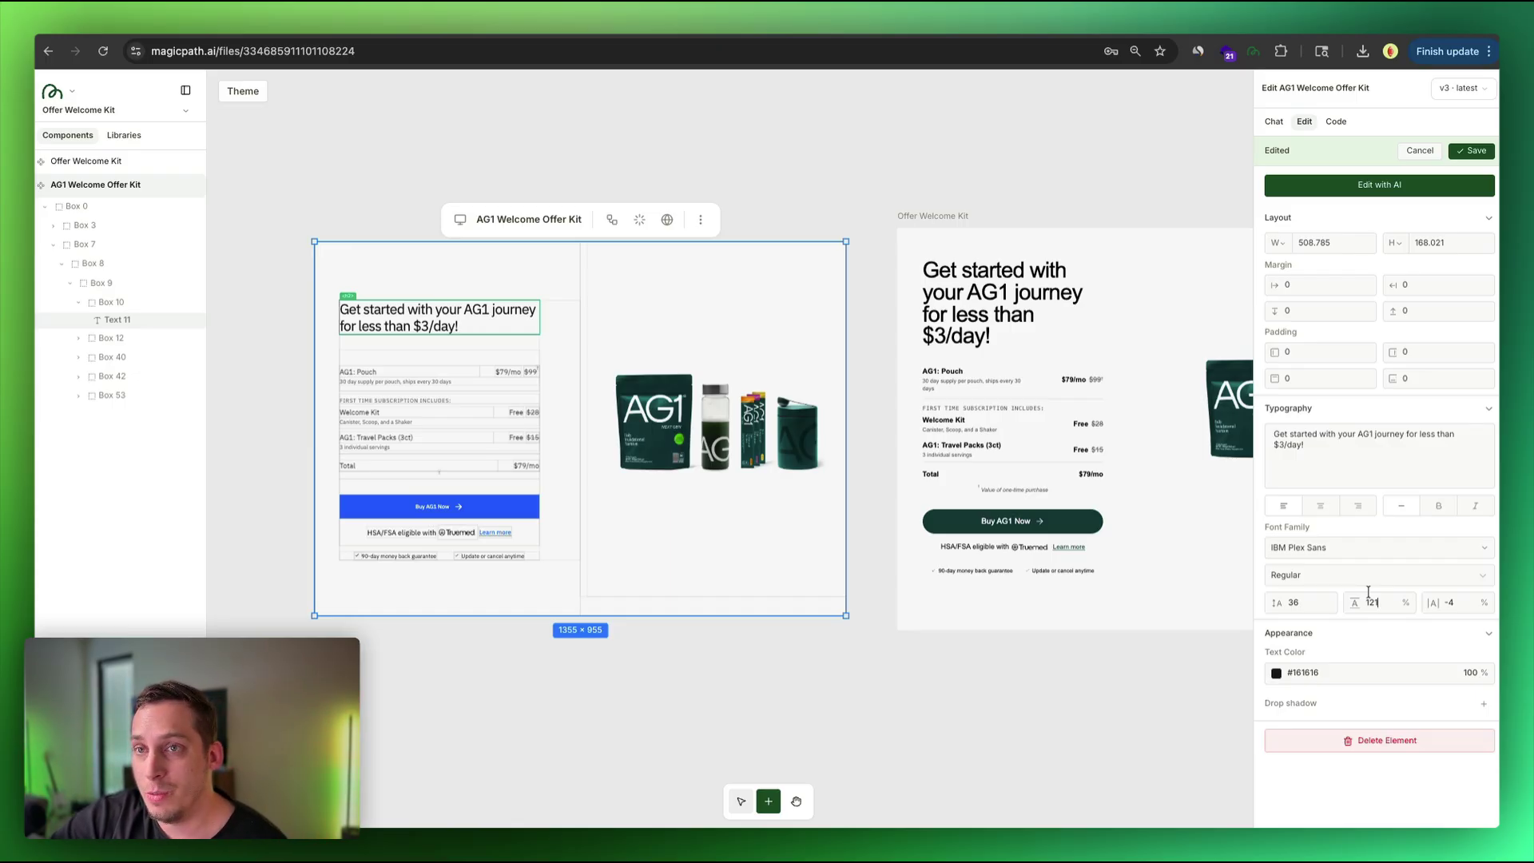
- Save the headline changes and open the product image fill to swap in the blue AG1 image
click(1471, 150)
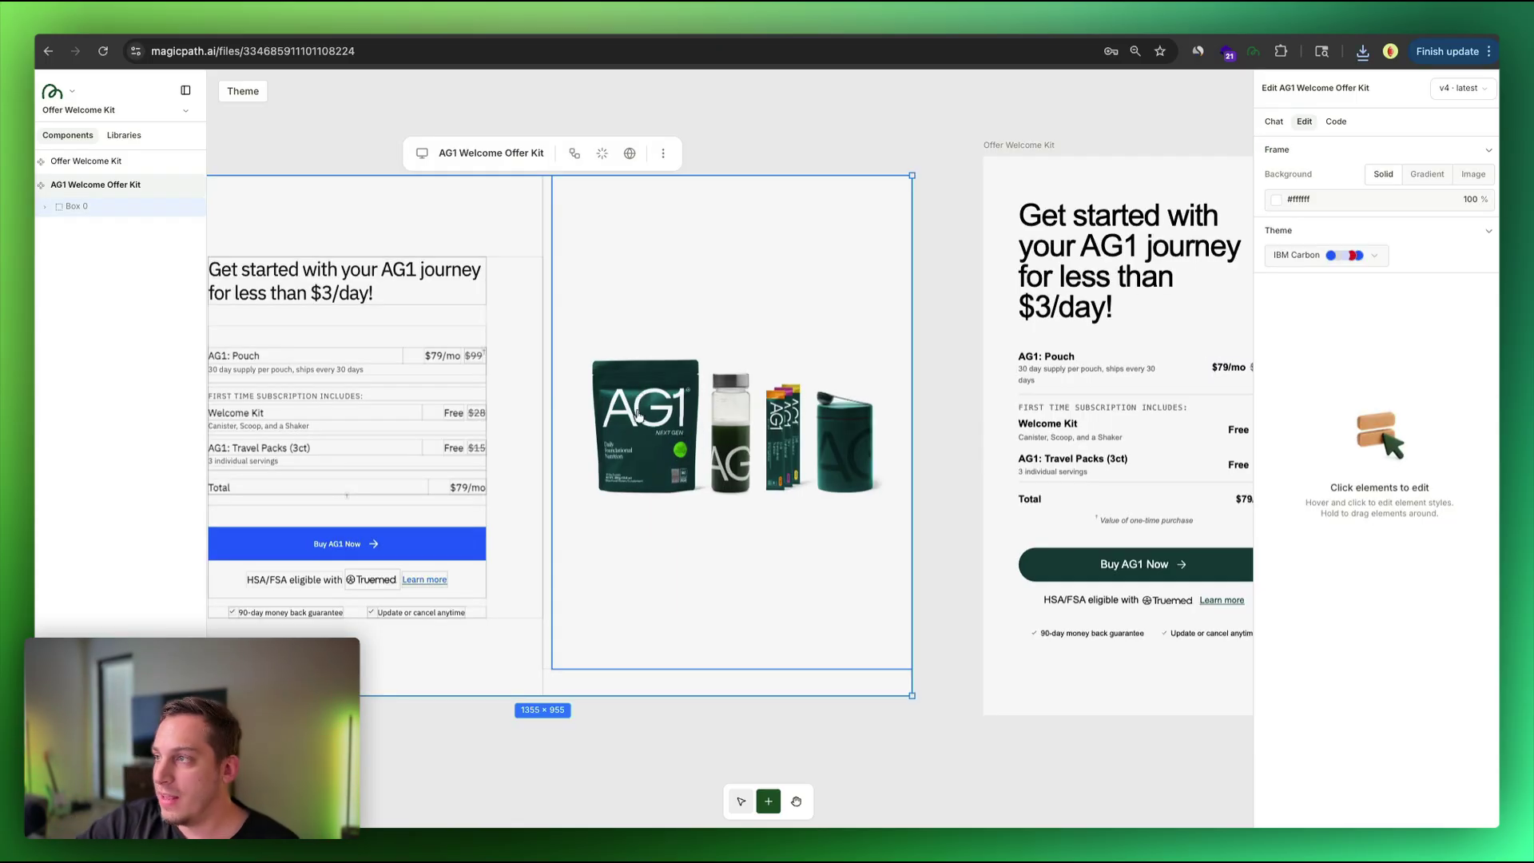
click(639, 416)
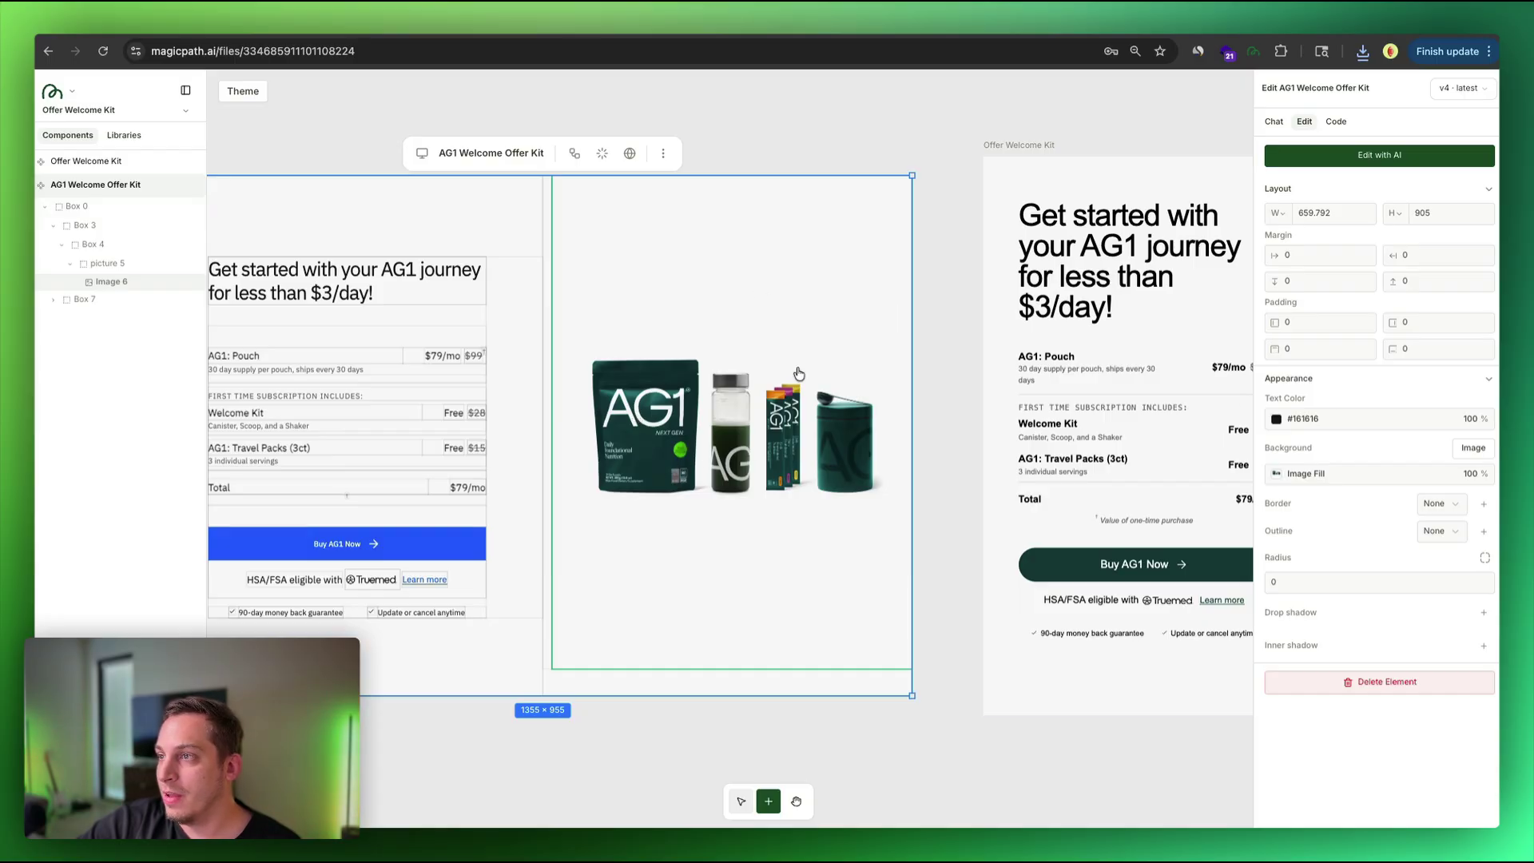
click(1274, 476)
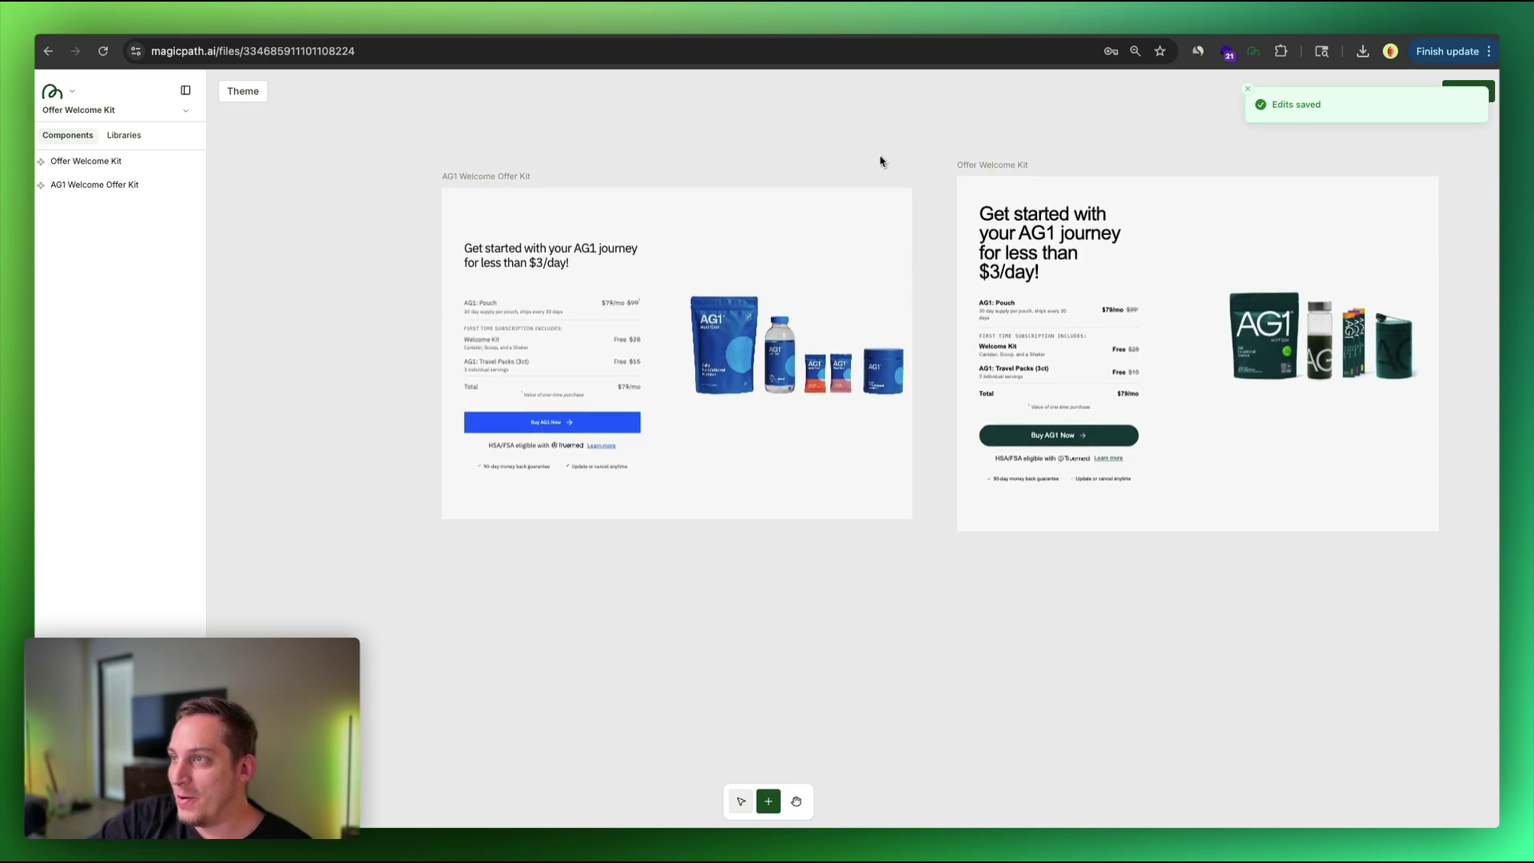
scroll(855, 161, up, 5)
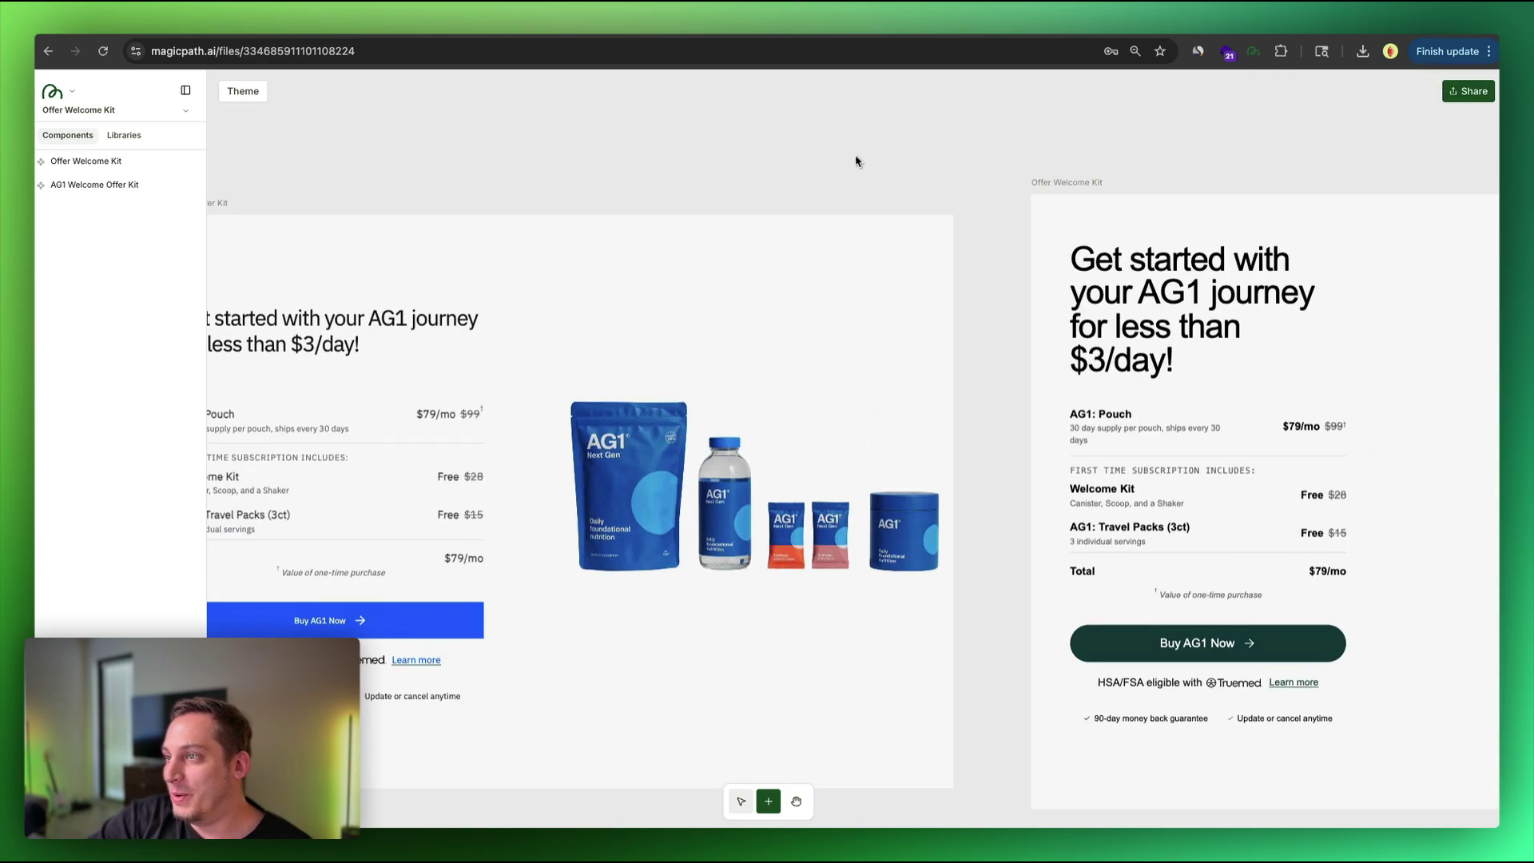
scroll(855, 161, left, 3)
scroll(817, 498, down, 5)
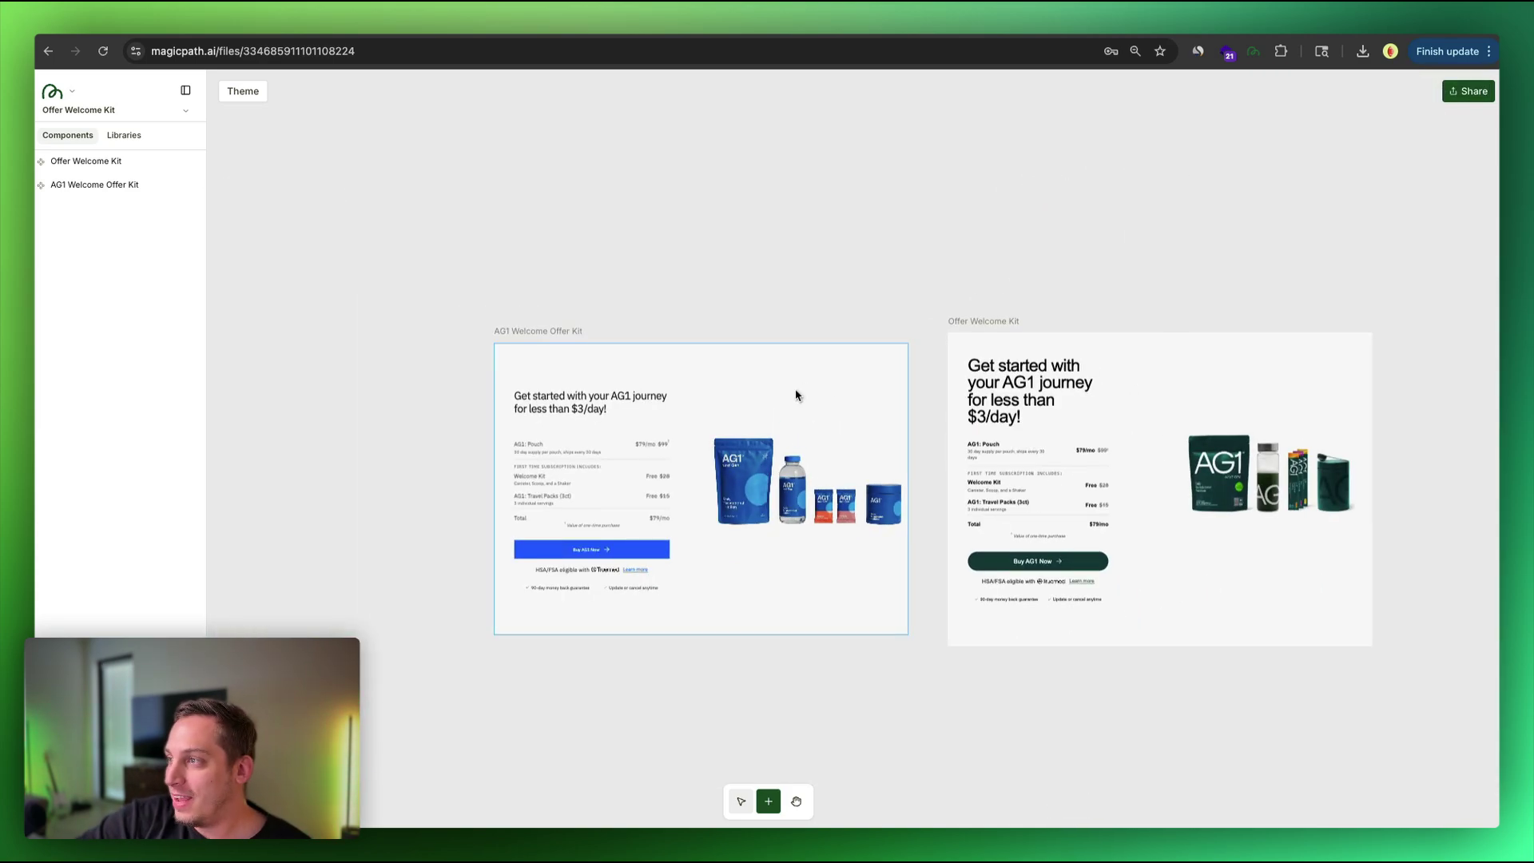
scroll(795, 395, up, 3)
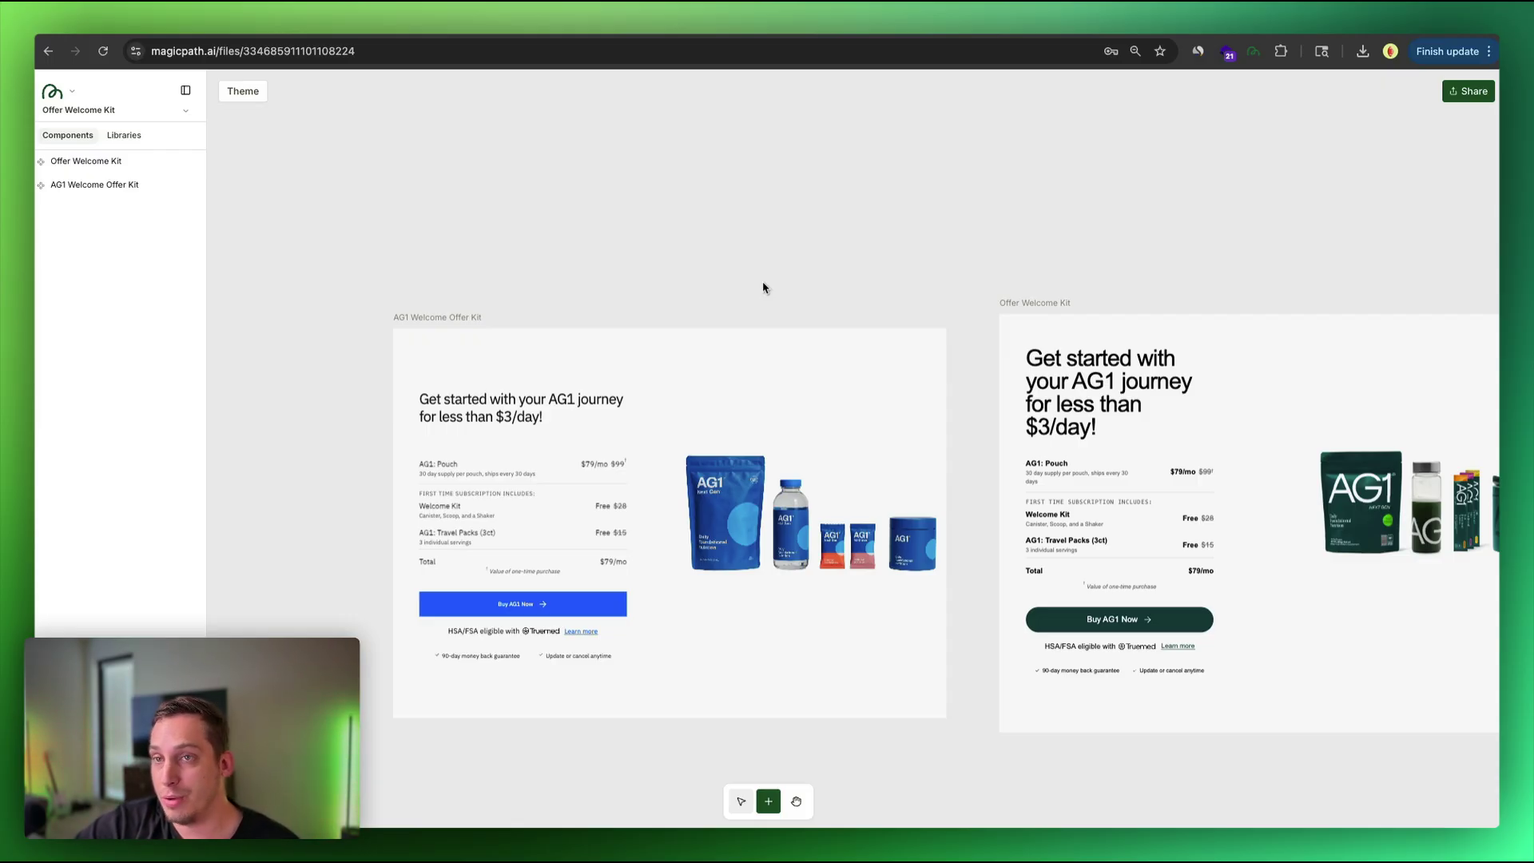
- Scroll down through the published design with the $3,000 pricing card
scroll(763, 312, down, 5)
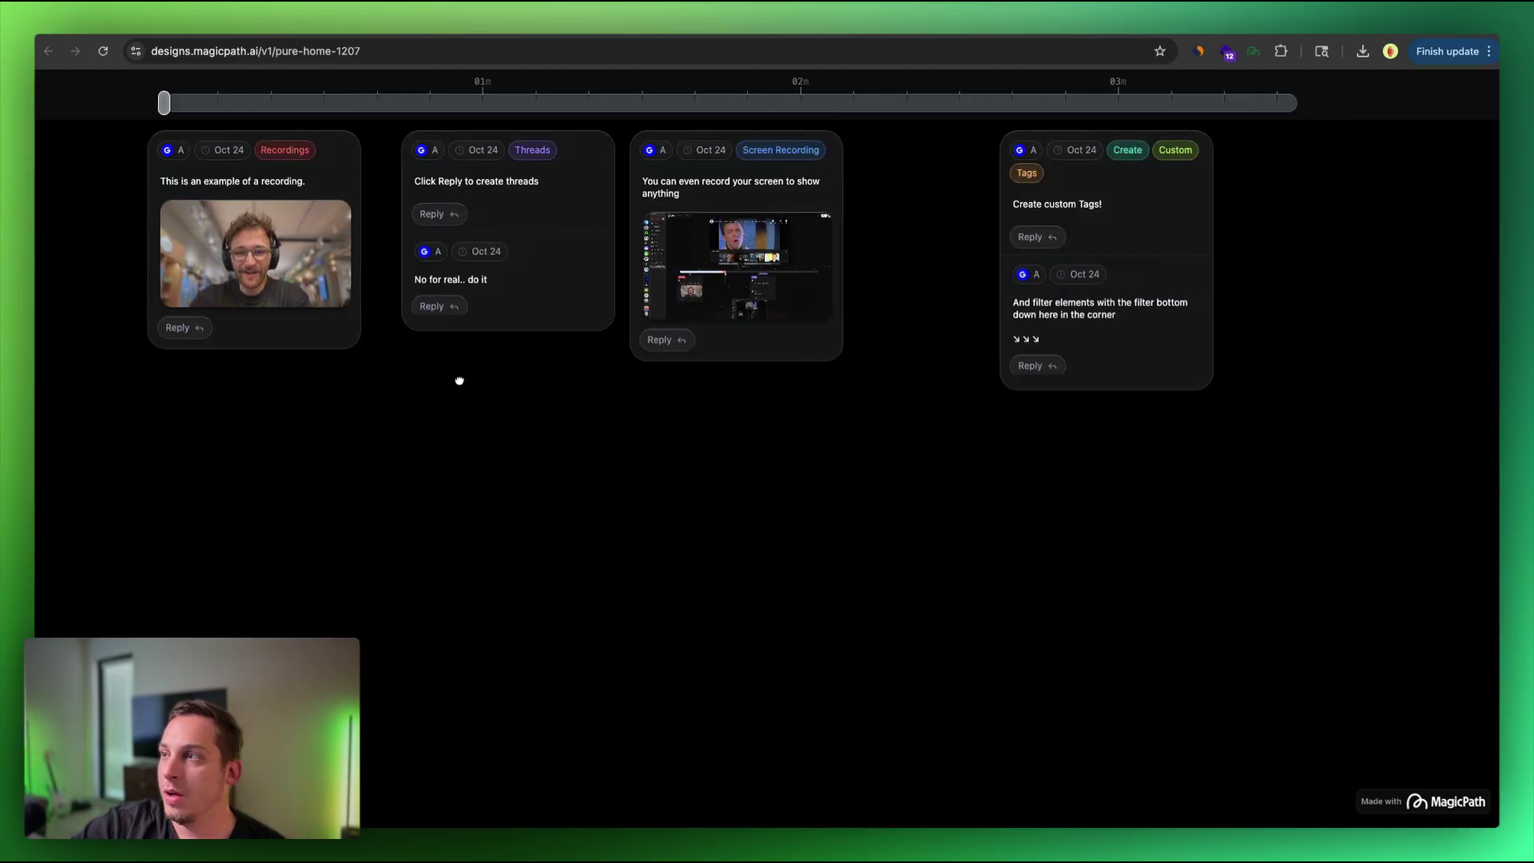
- Pan the comment cards and scrub the timeline toward the end, then back to an earlier point
drag(459, 383, 497, 382)
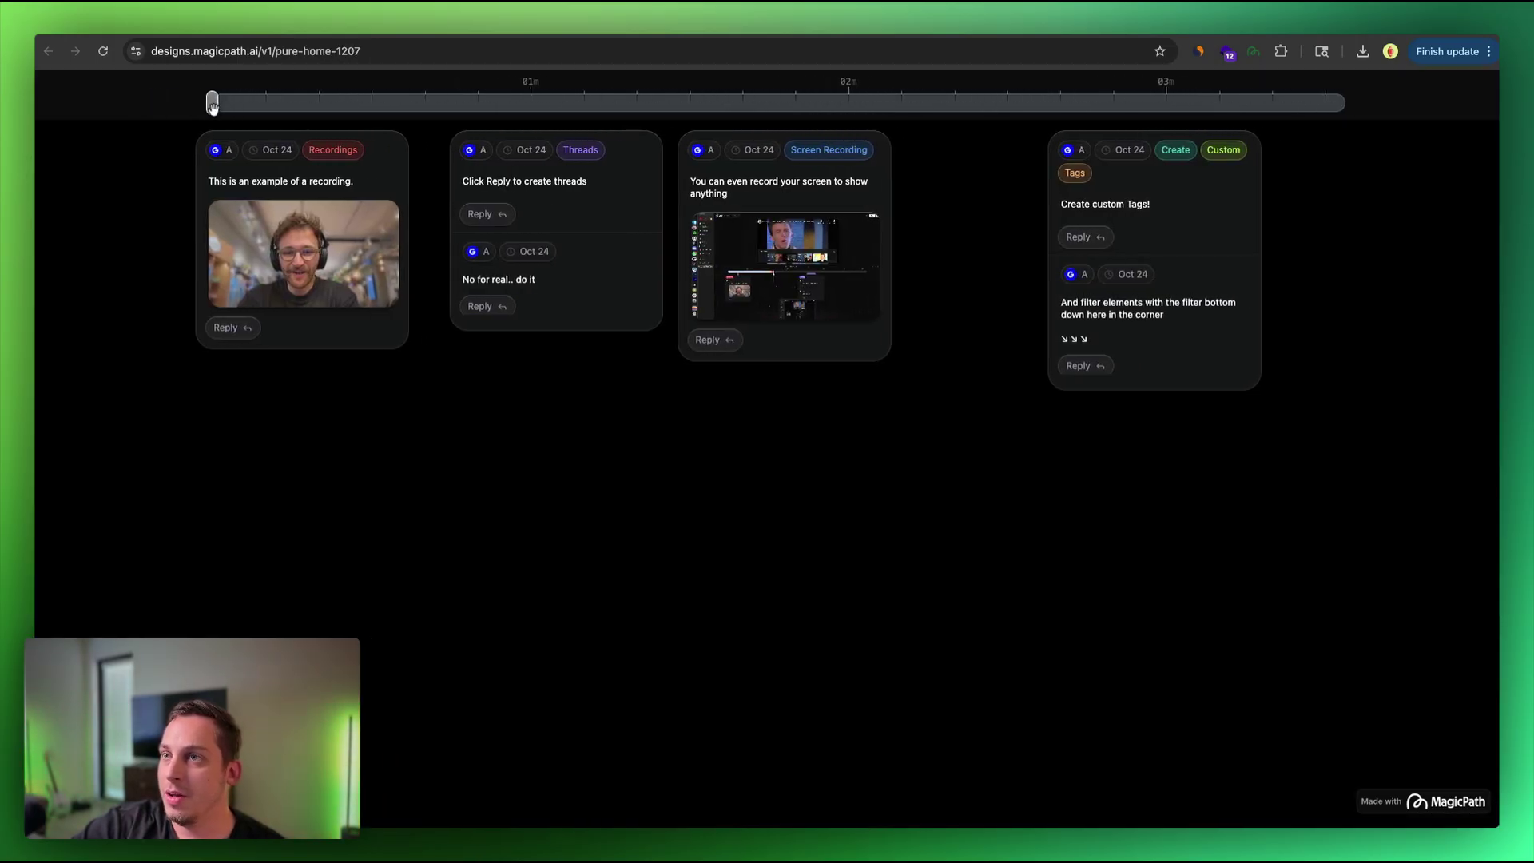
click(300, 105)
drag(383, 106, 683, 106)
click(423, 108)
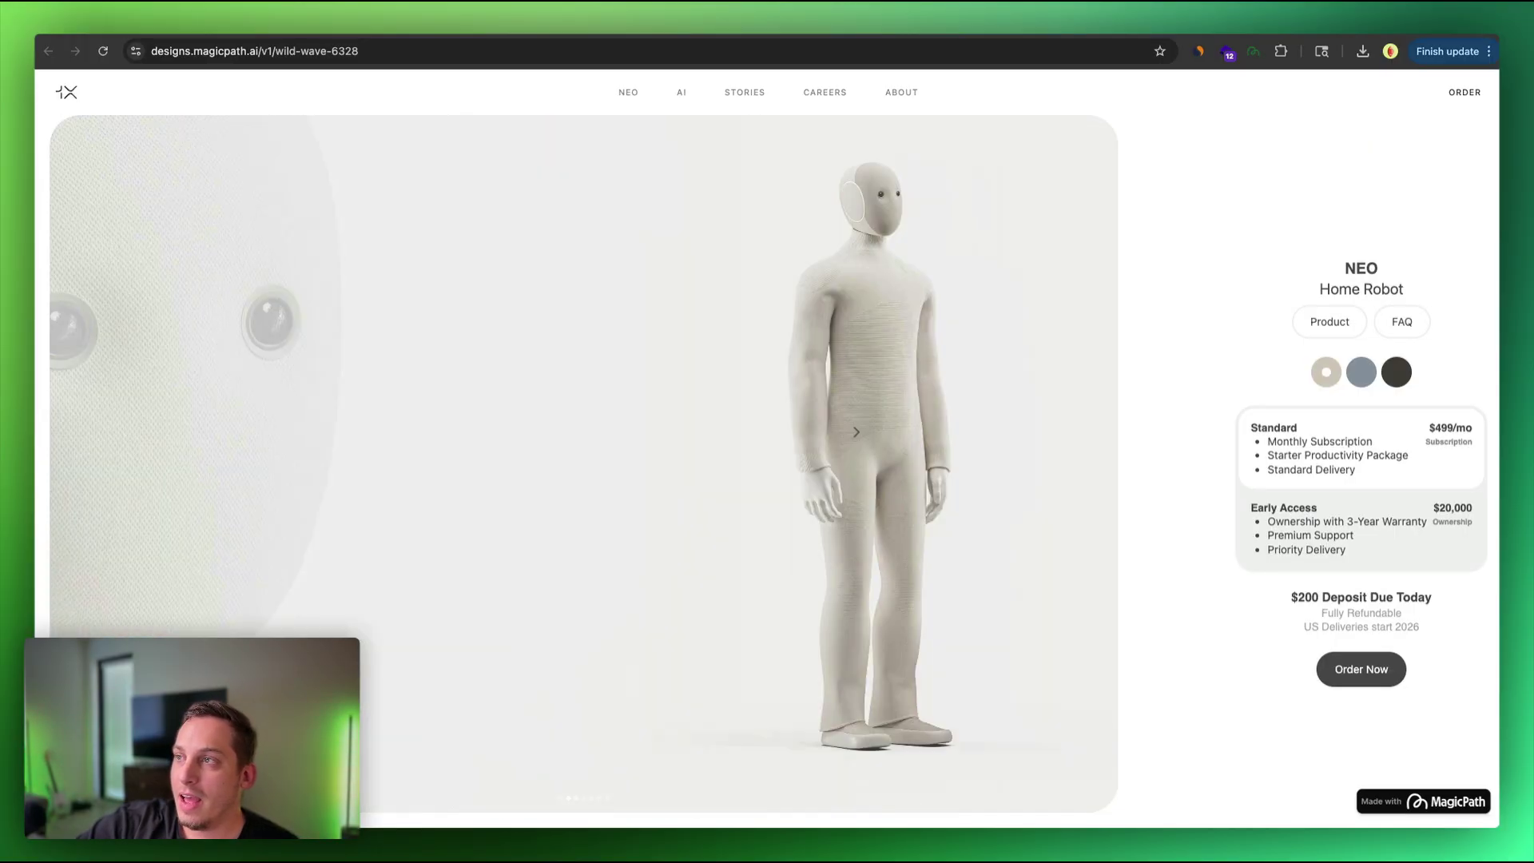
- Cycle through the NEO Home Robot gallery images back to the knit-fabric close-up and forward again
click(373, 372)
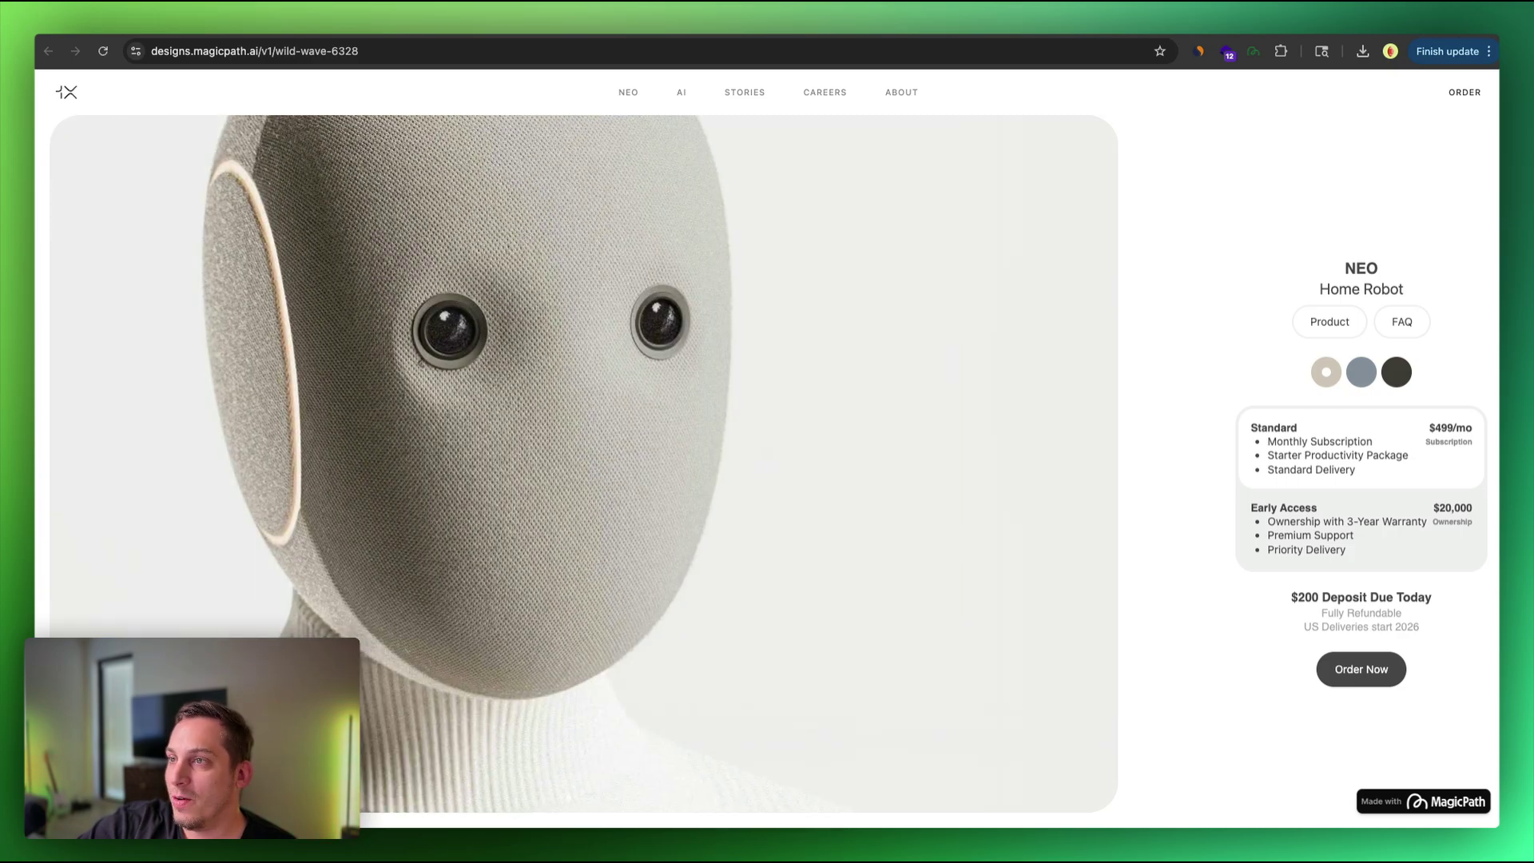
click(380, 362)
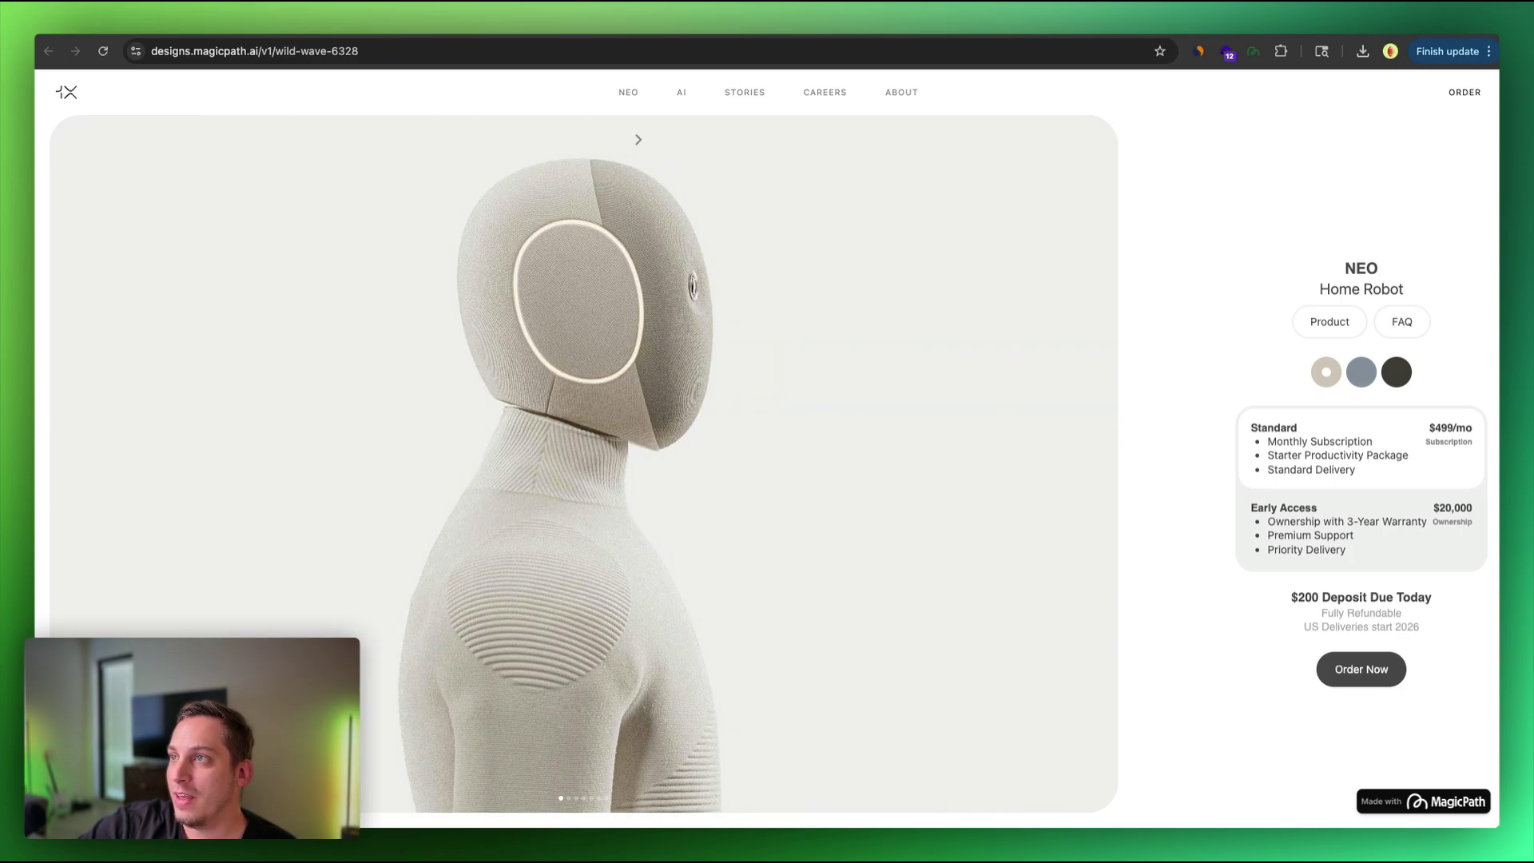
click(512, 158)
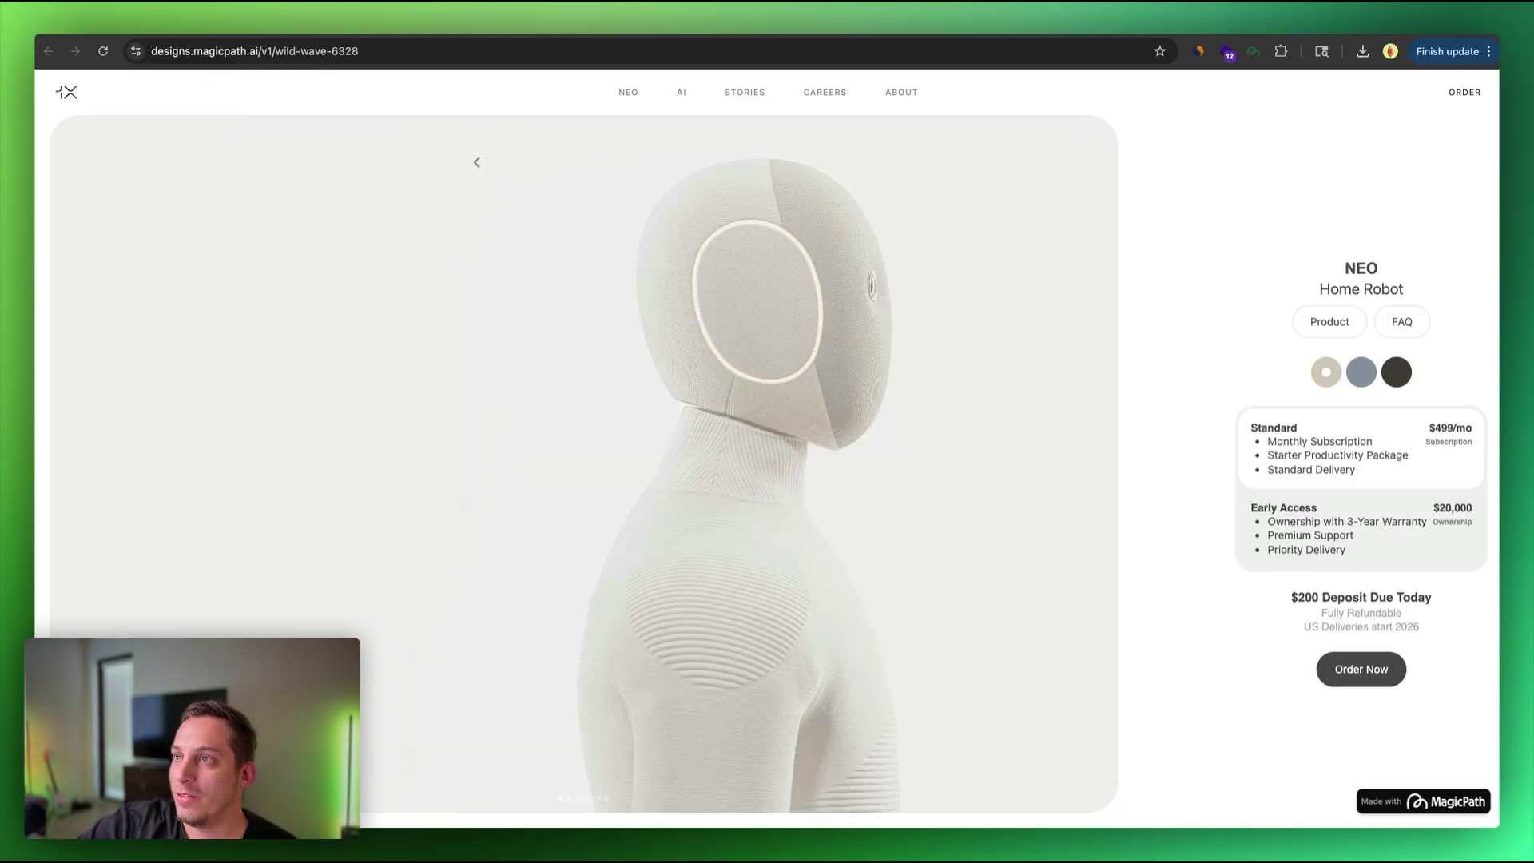
click(471, 159)
click(459, 164)
click(598, 169)
click(476, 164)
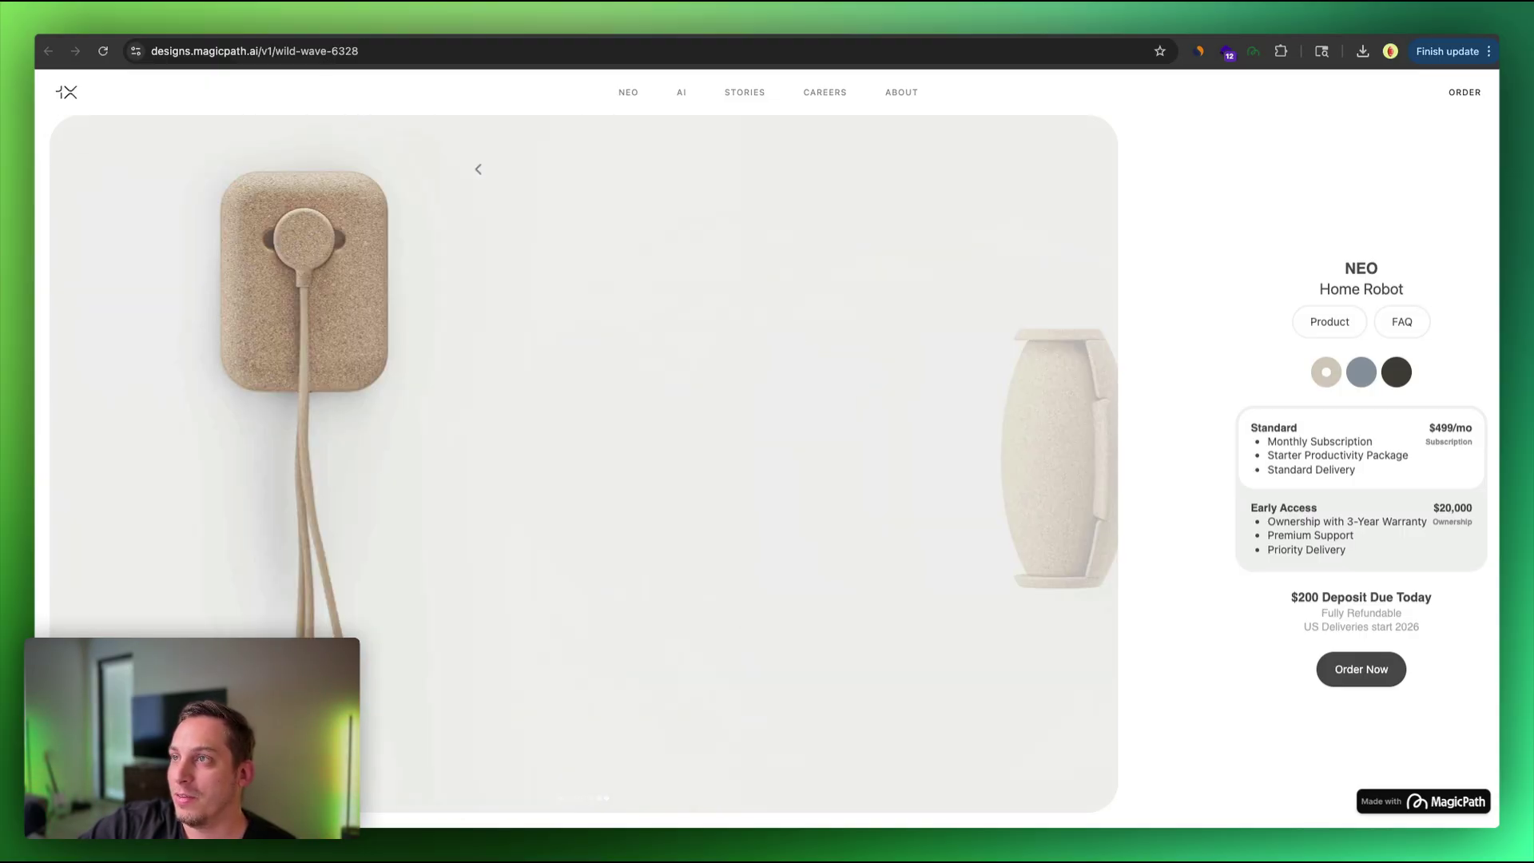
click(414, 185)
click(416, 185)
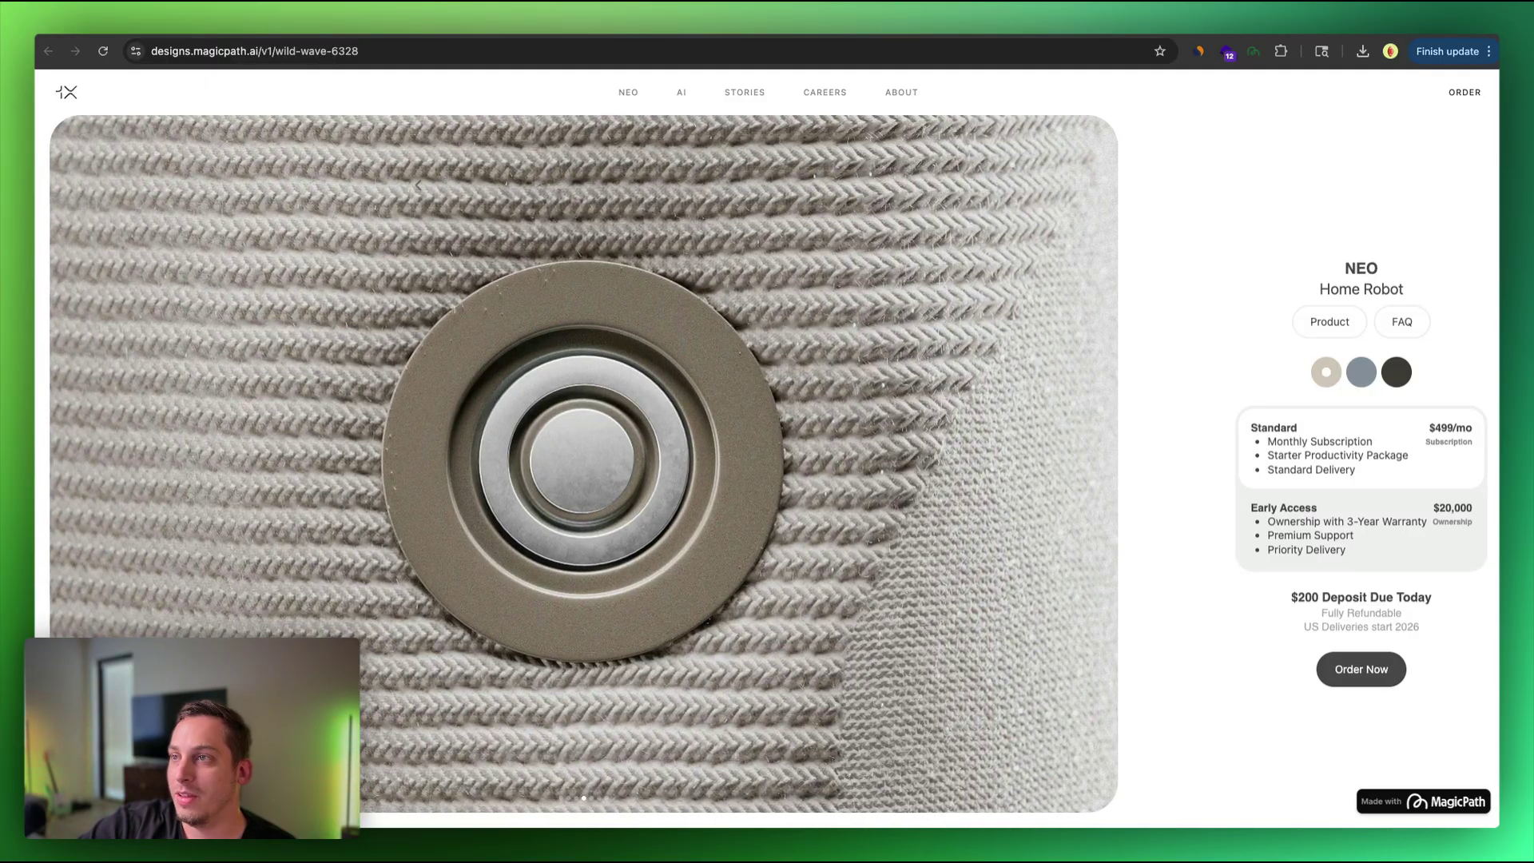
click(421, 179)
click(421, 178)
- Advance the robot image, then set the sliders to Label 69, Border Radius 29, Weight 30, Offset 50
click(700, 171)
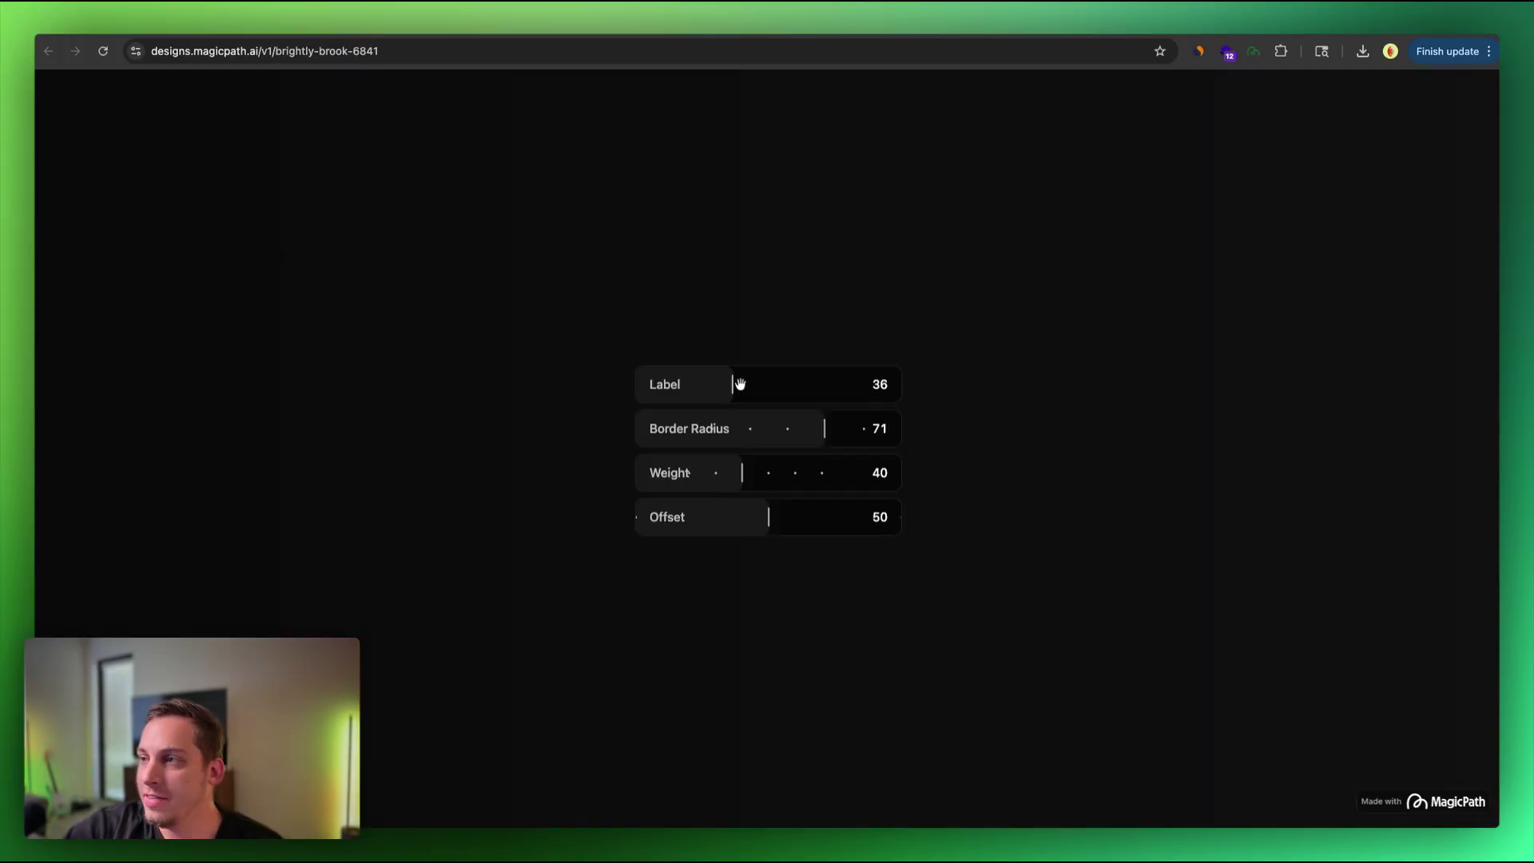
mouse_move(733, 387)
mouse_down()
mouse_move(822, 395)
mouse_move(679, 397)
mouse_move(742, 391)
mouse_up()
drag(822, 427, 715, 478)
click(720, 465)
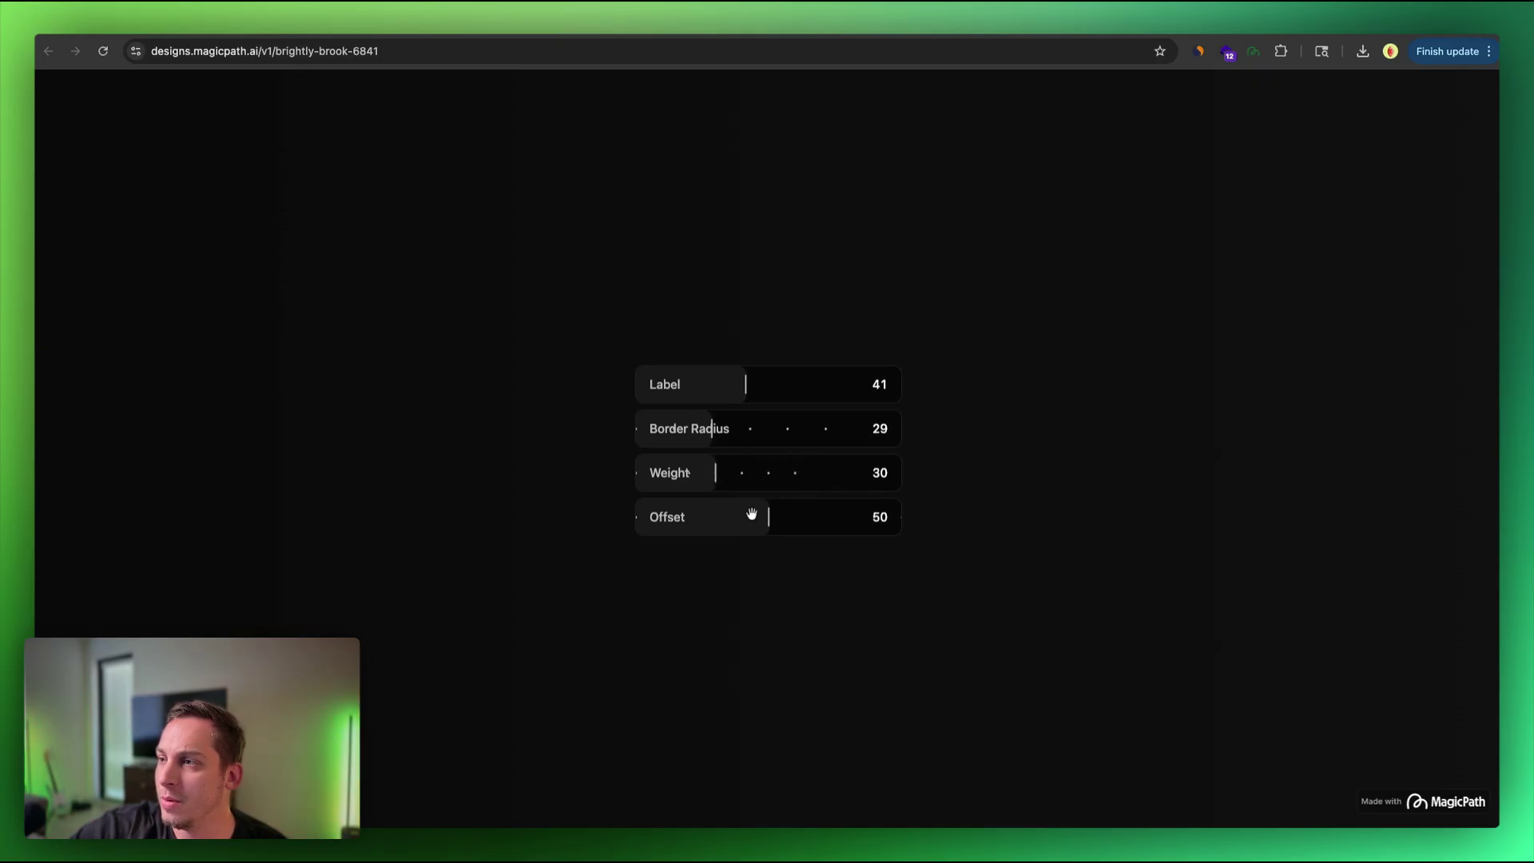
mouse_move(770, 512)
mouse_down()
mouse_move(687, 515)
mouse_move(897, 514)
mouse_move(679, 524)
mouse_move(763, 517)
mouse_up()
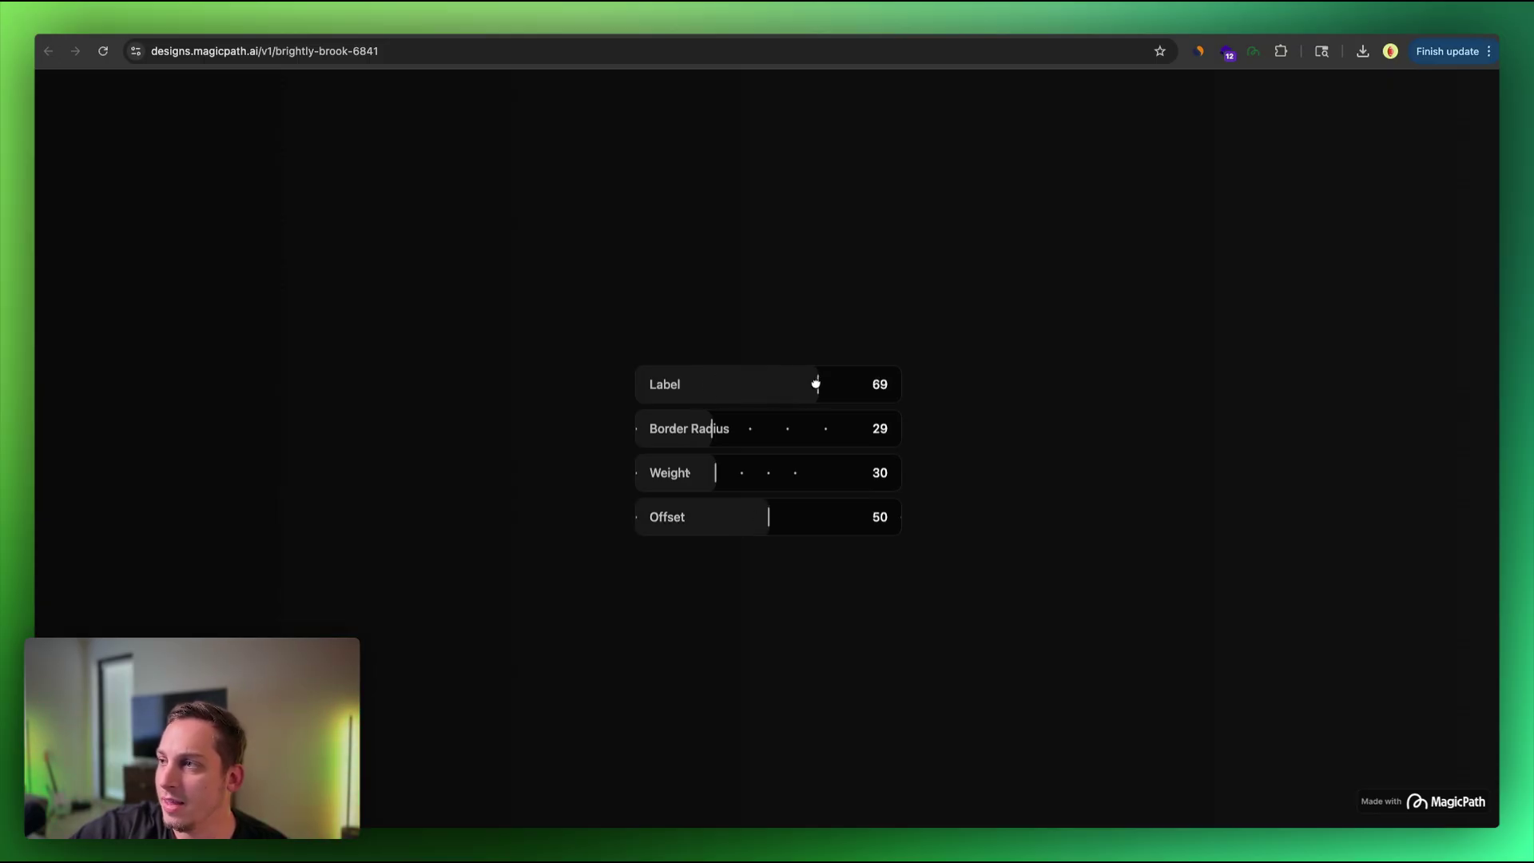